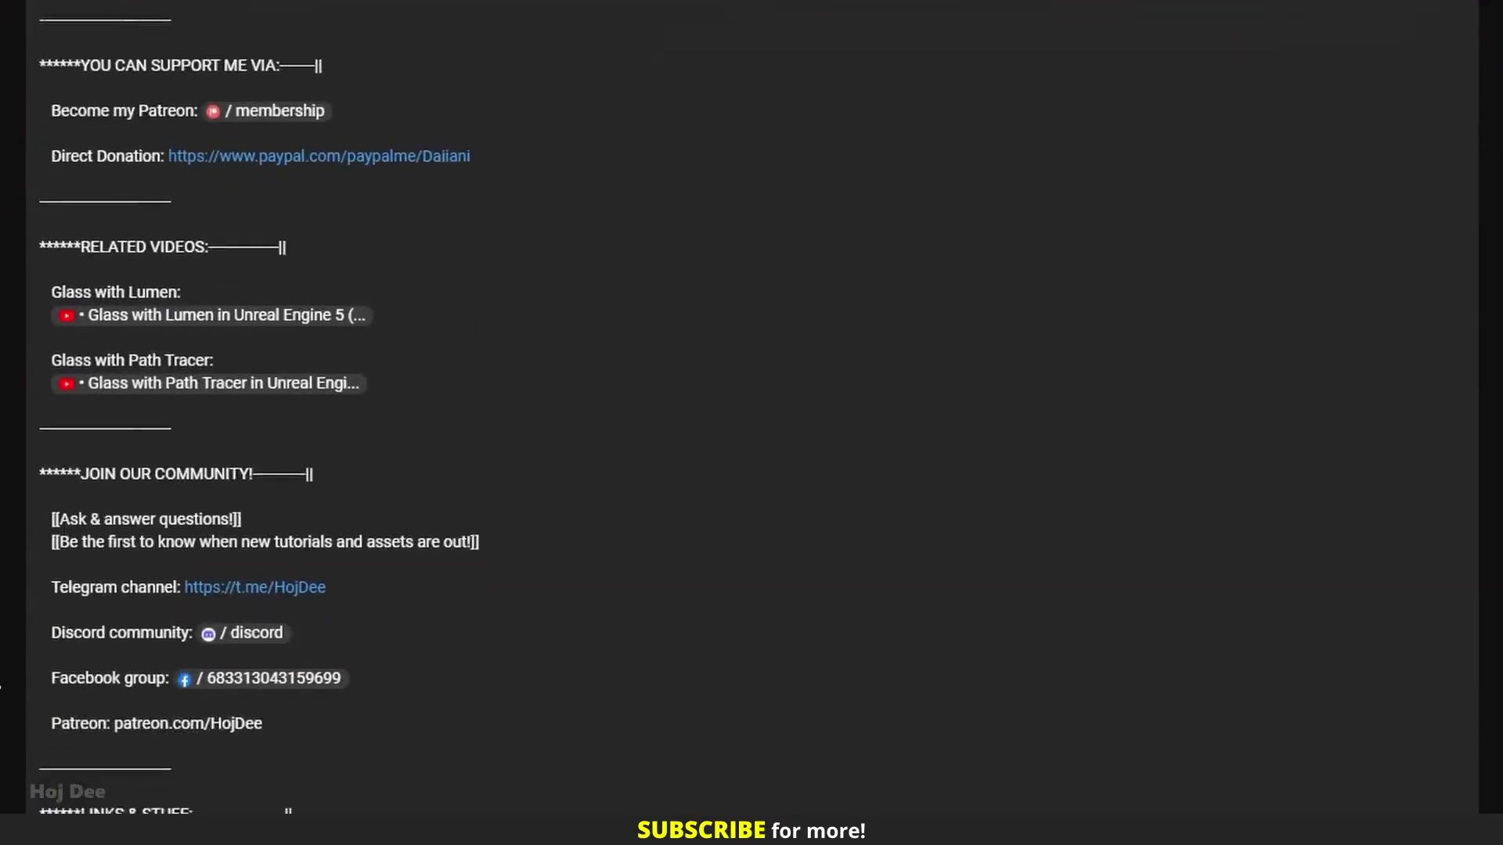
{"action": "scroll", "coordinate": [2, 687], "scroll_direction": "down", "scroll_amount": 4}
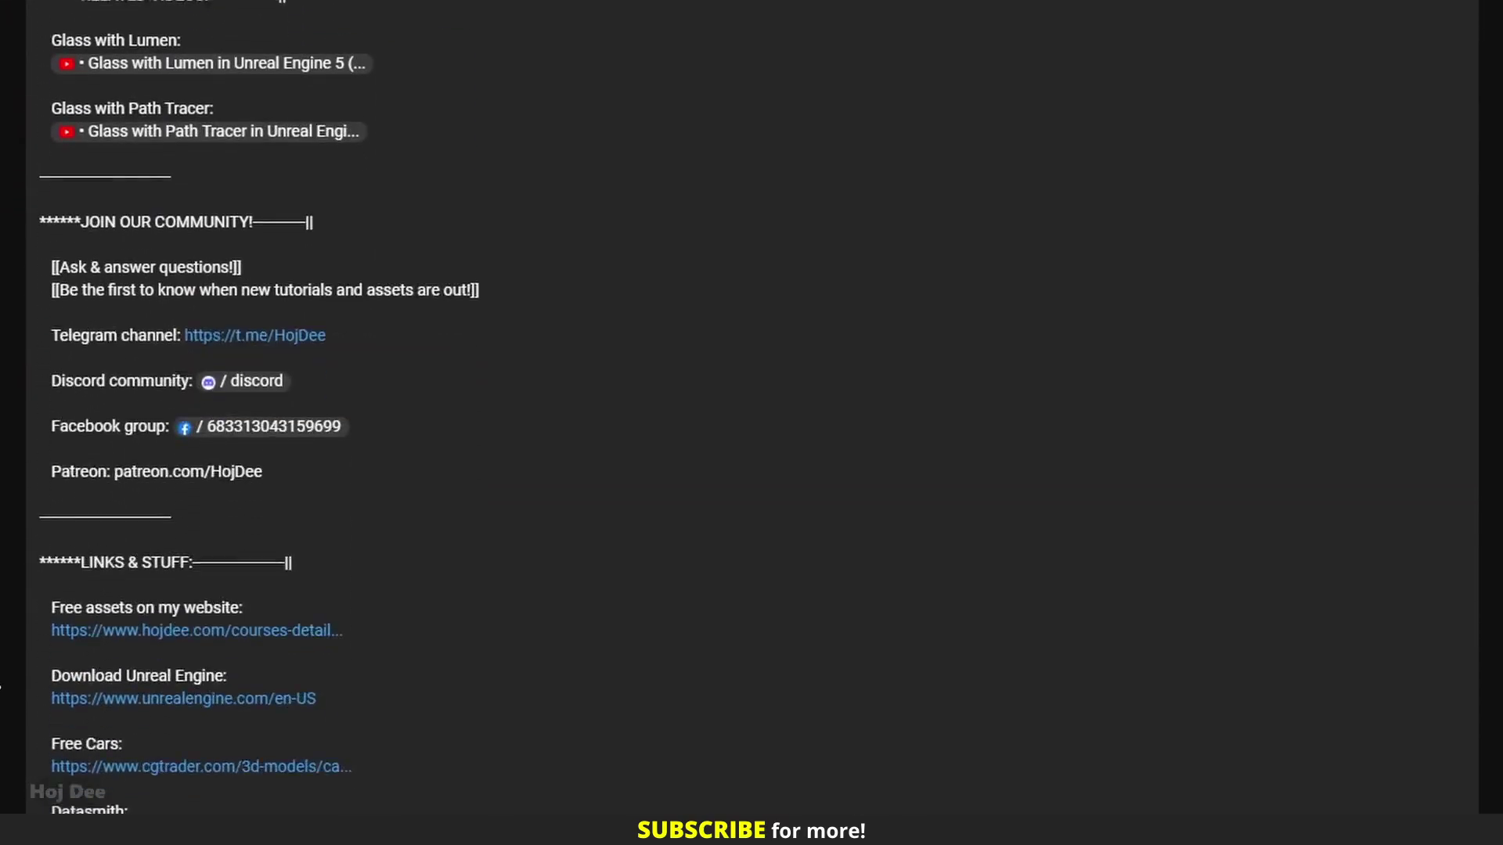
Follow the hojdee.com free assets link and reach the site's new-account Register form
{"action": "left_click", "coordinate": [195, 607]}
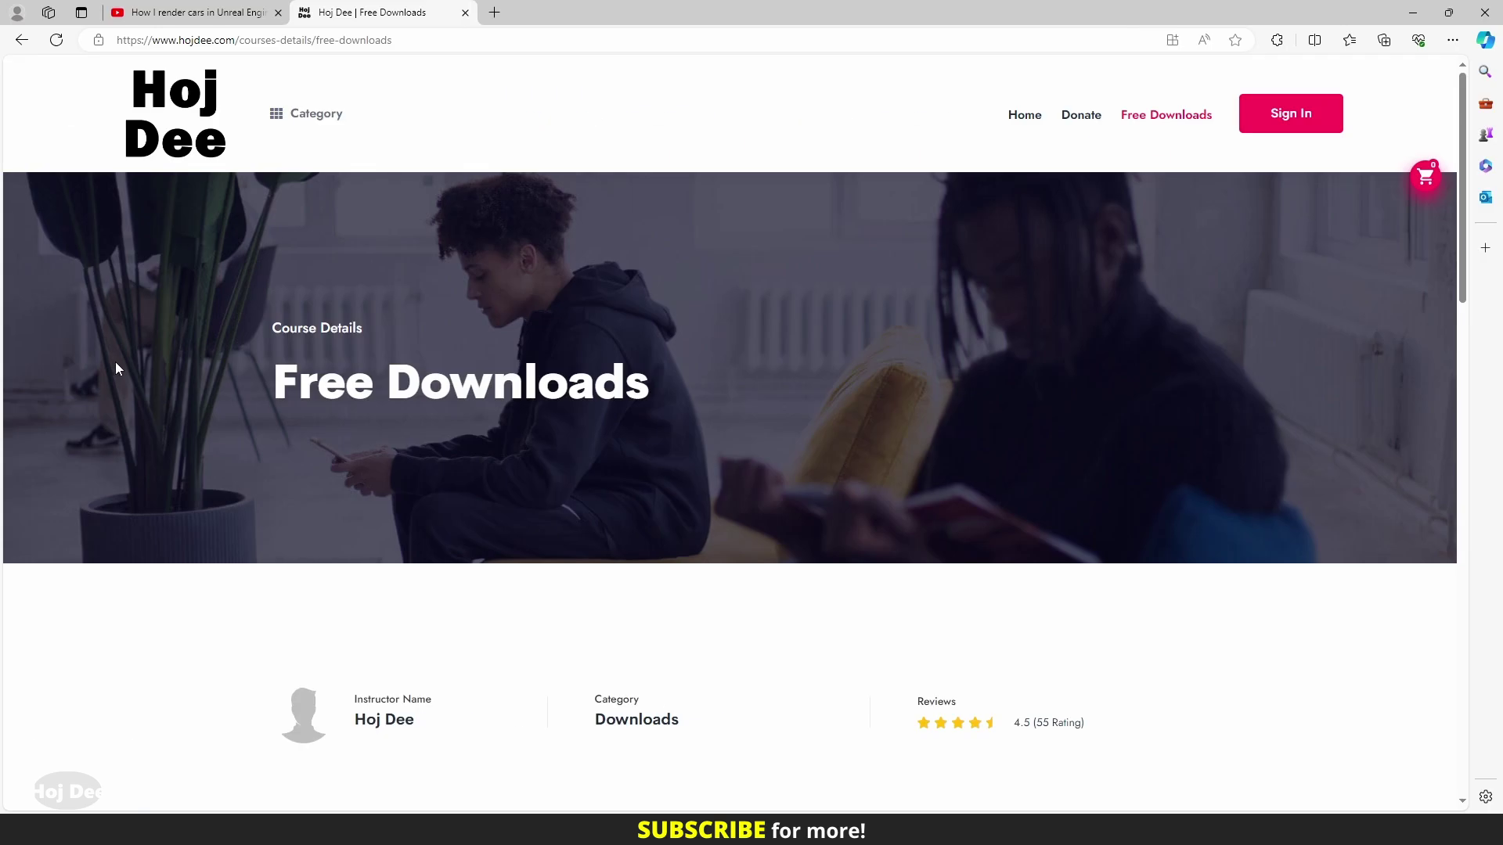
{"action": "left_click", "coordinate": [1295, 117]}
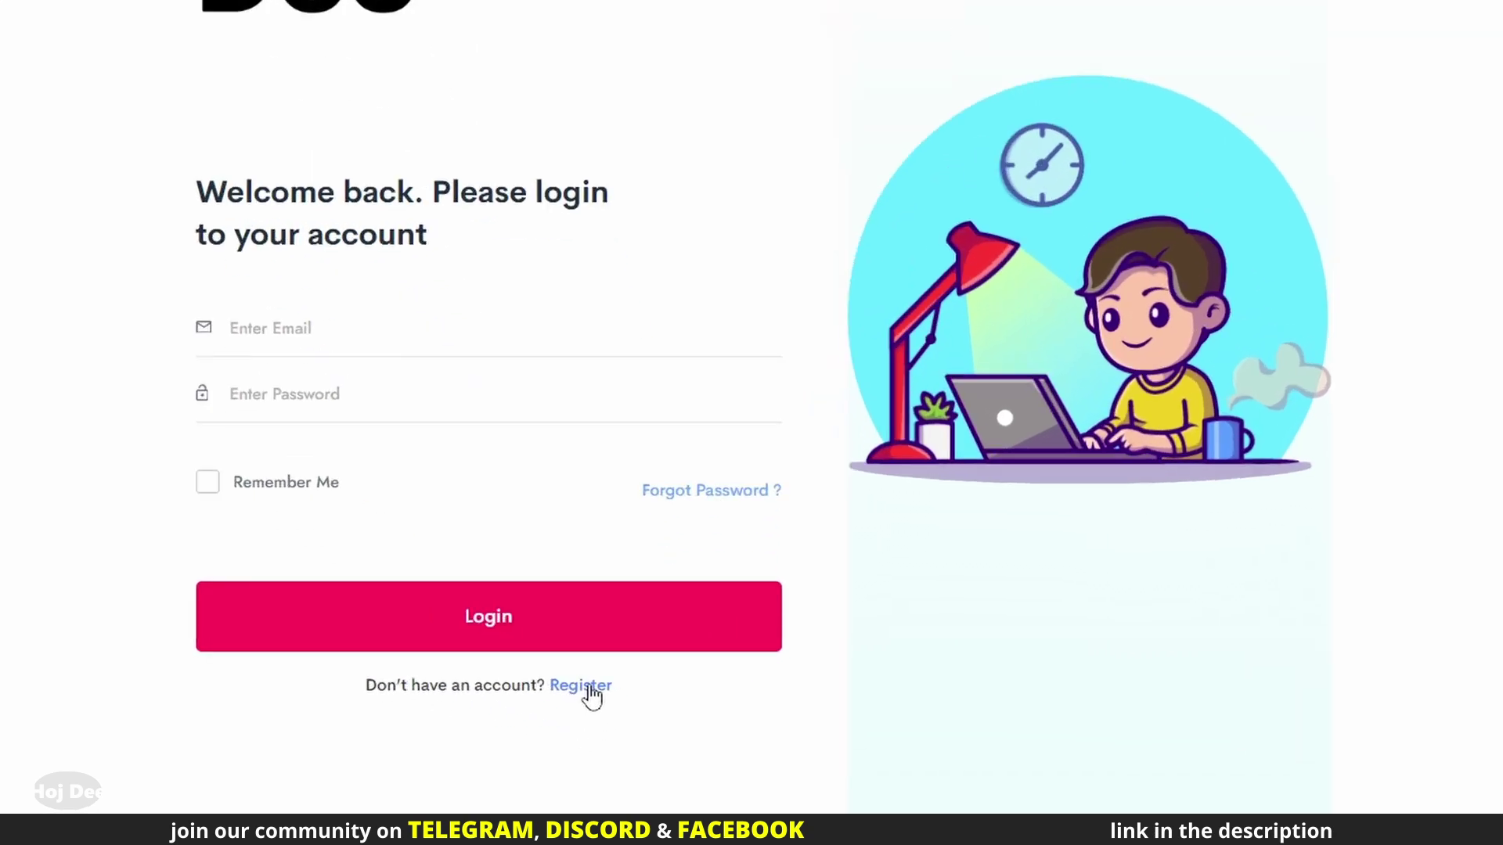
{"action": "left_click", "coordinate": [589, 689]}
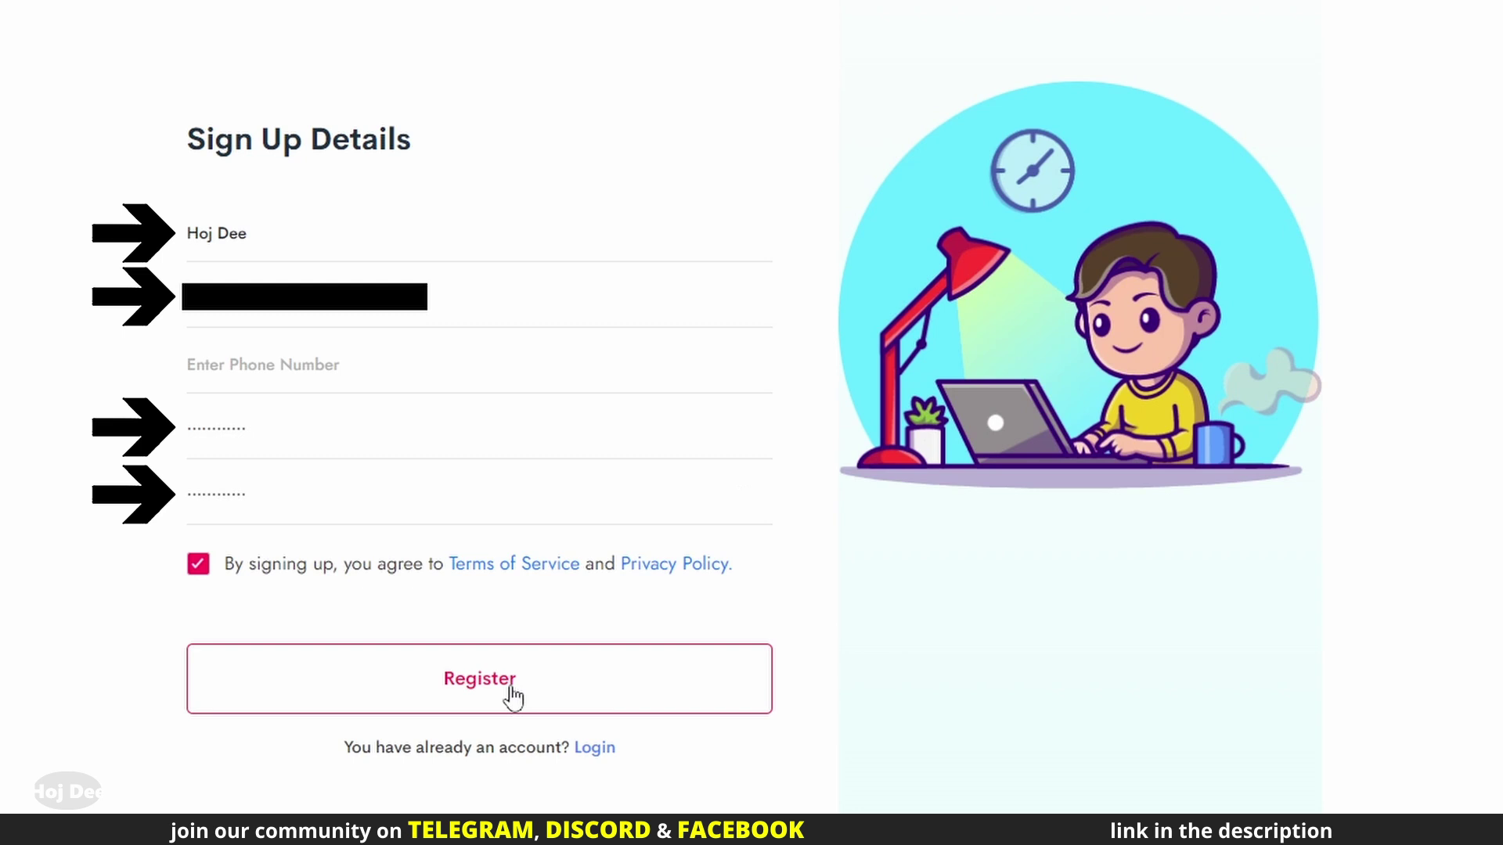
Submit the registration and find the Hoj Dee verification e-mail in Gmail's Spam folder
{"action": "left_click", "coordinate": [513, 696]}
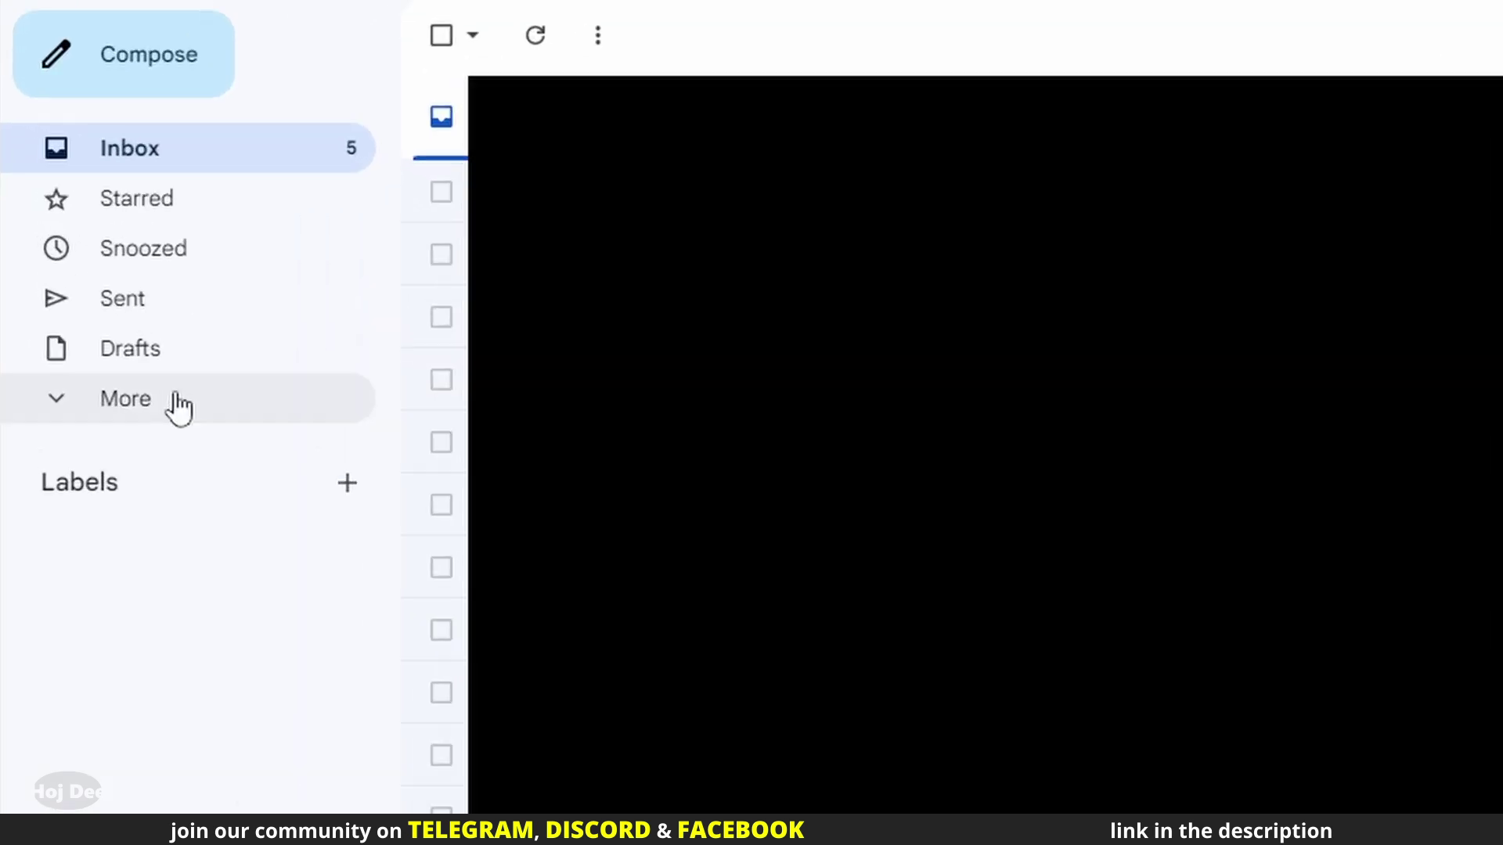
{"action": "left_click", "coordinate": [71, 309]}
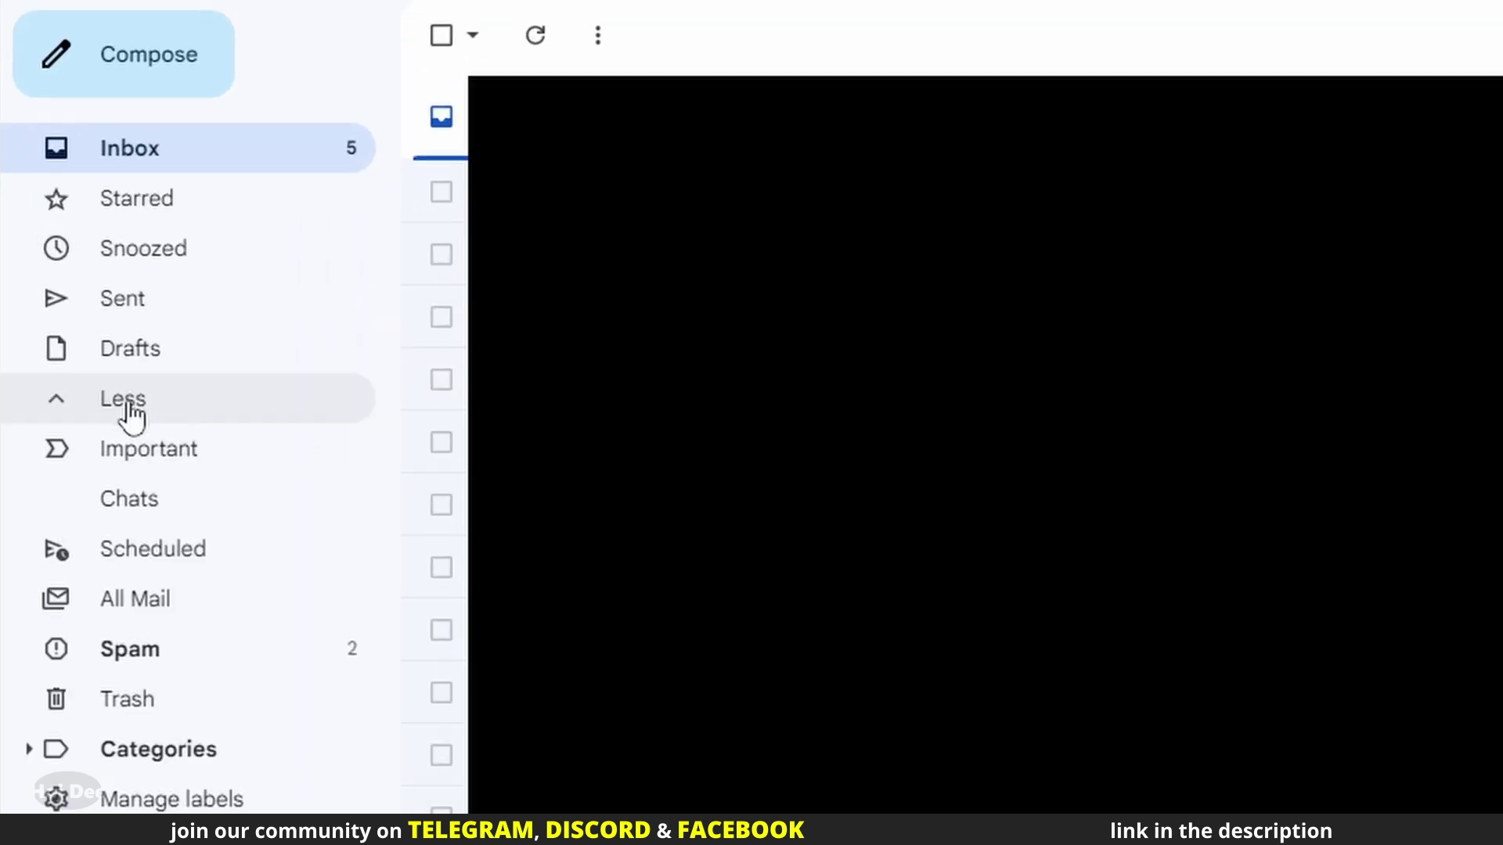
{"action": "left_click", "coordinate": [160, 653]}
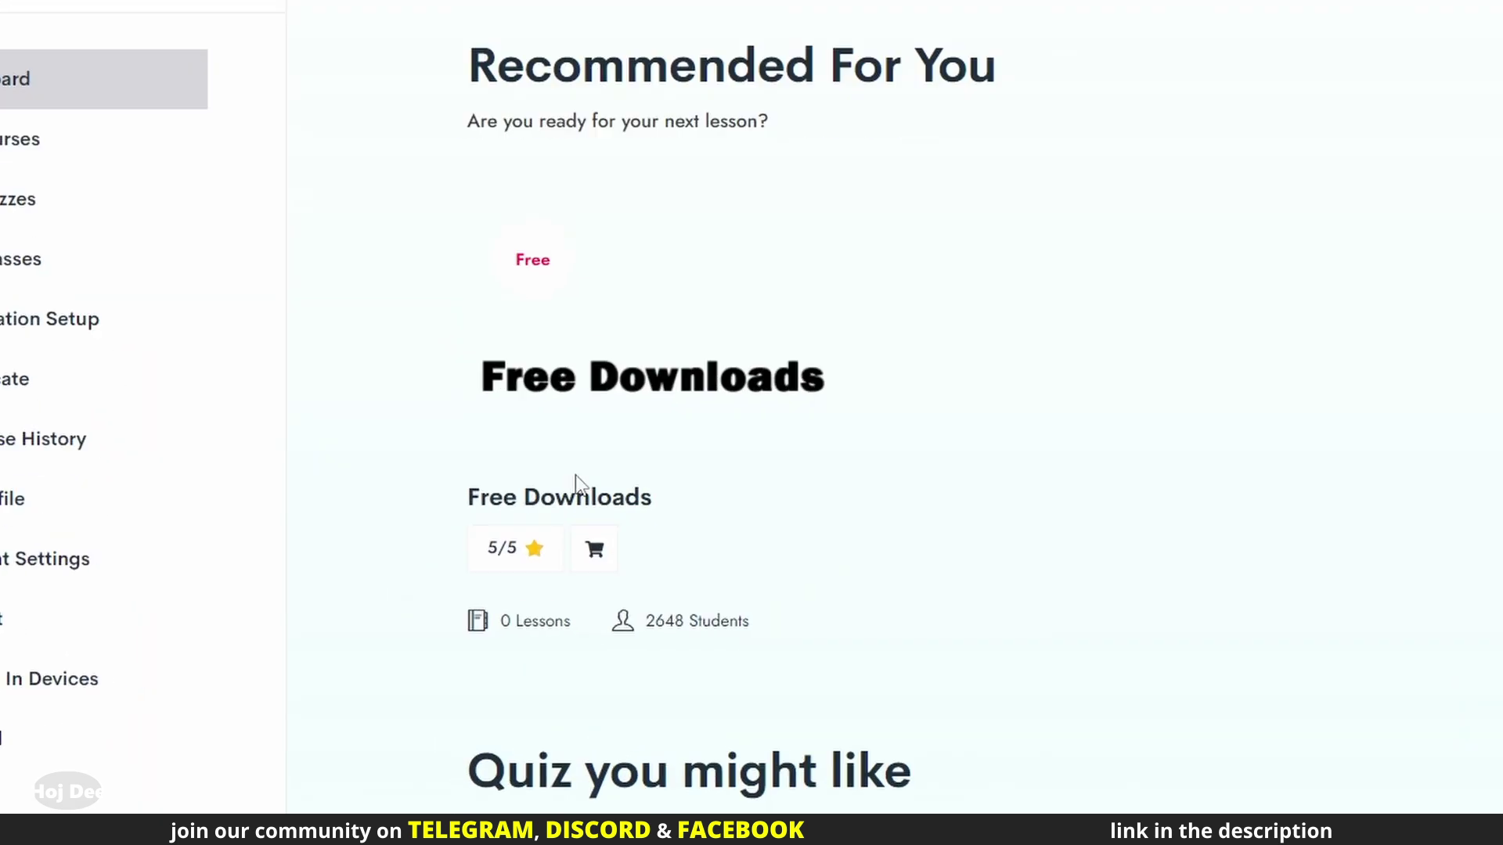
Open the Free Downloads course page and view its exercise file list
{"action": "left_click", "coordinate": [640, 468]}
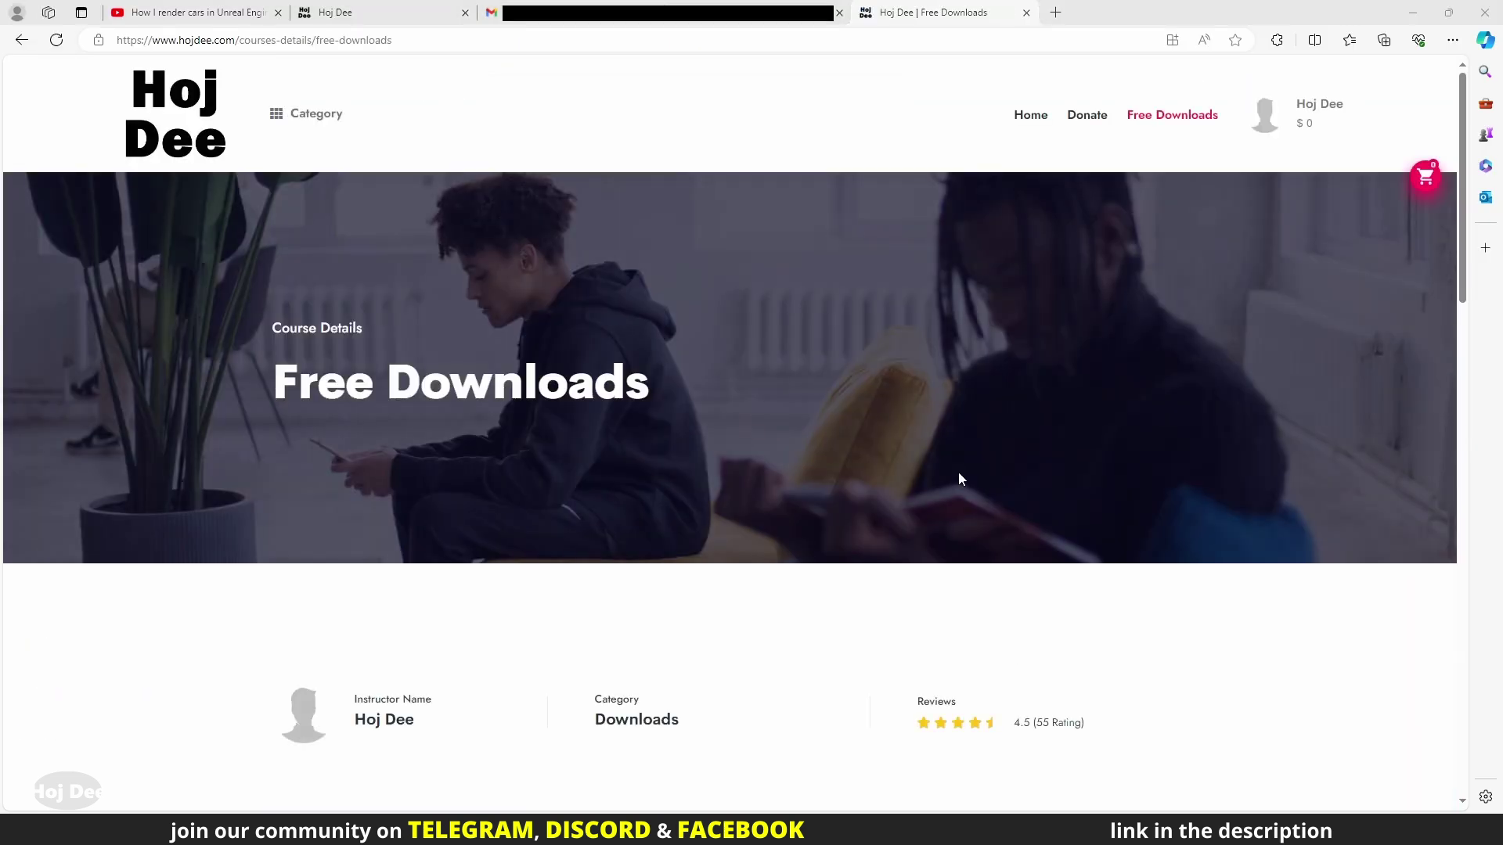
{"action": "scroll", "coordinate": [958, 479], "scroll_direction": "down", "scroll_amount": 10}
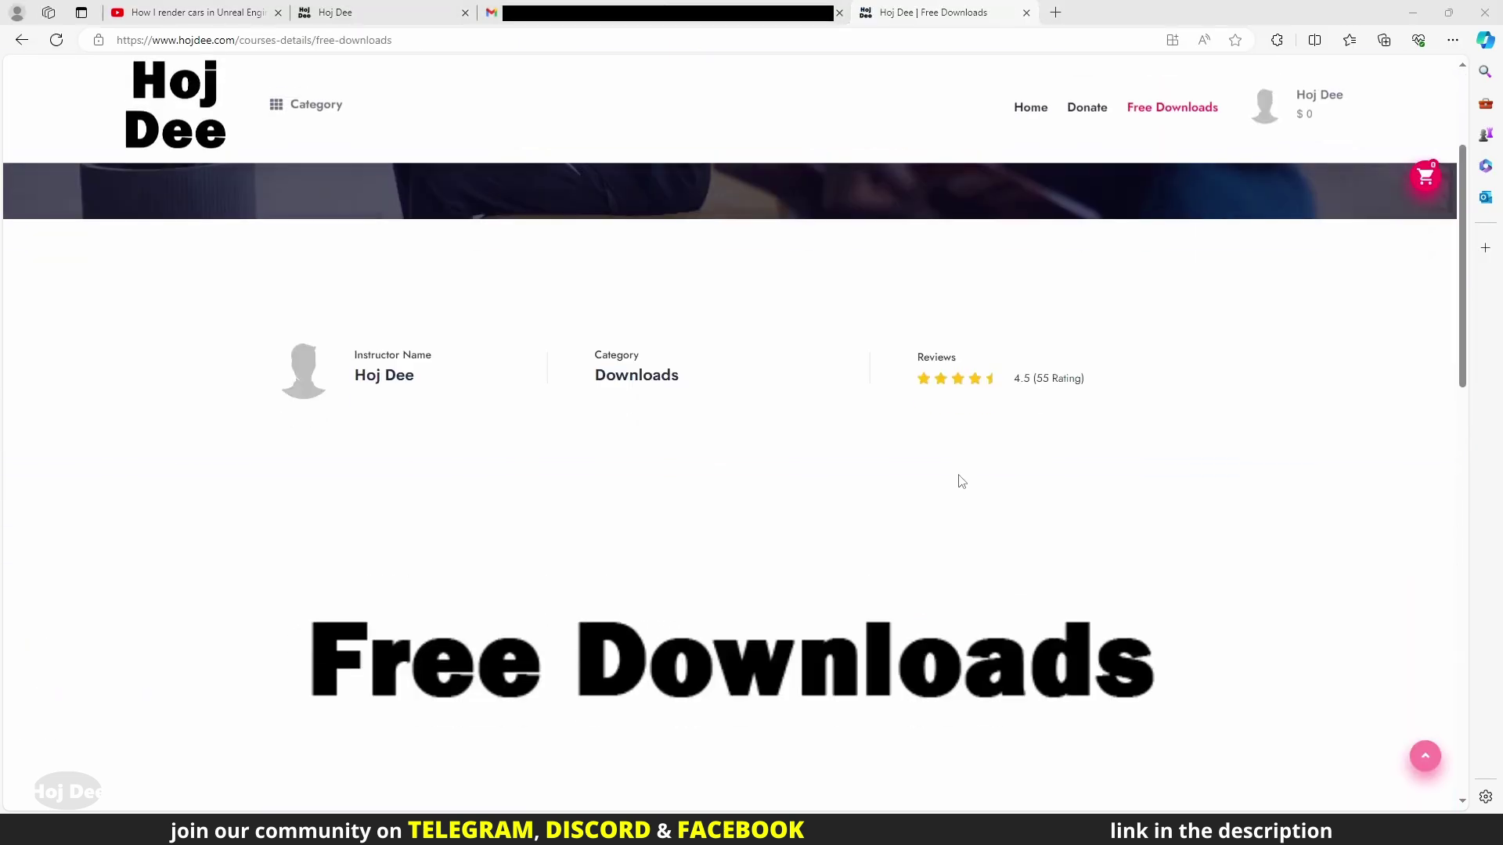
{"action": "scroll", "coordinate": [876, 485], "scroll_direction": "down", "scroll_amount": 2}
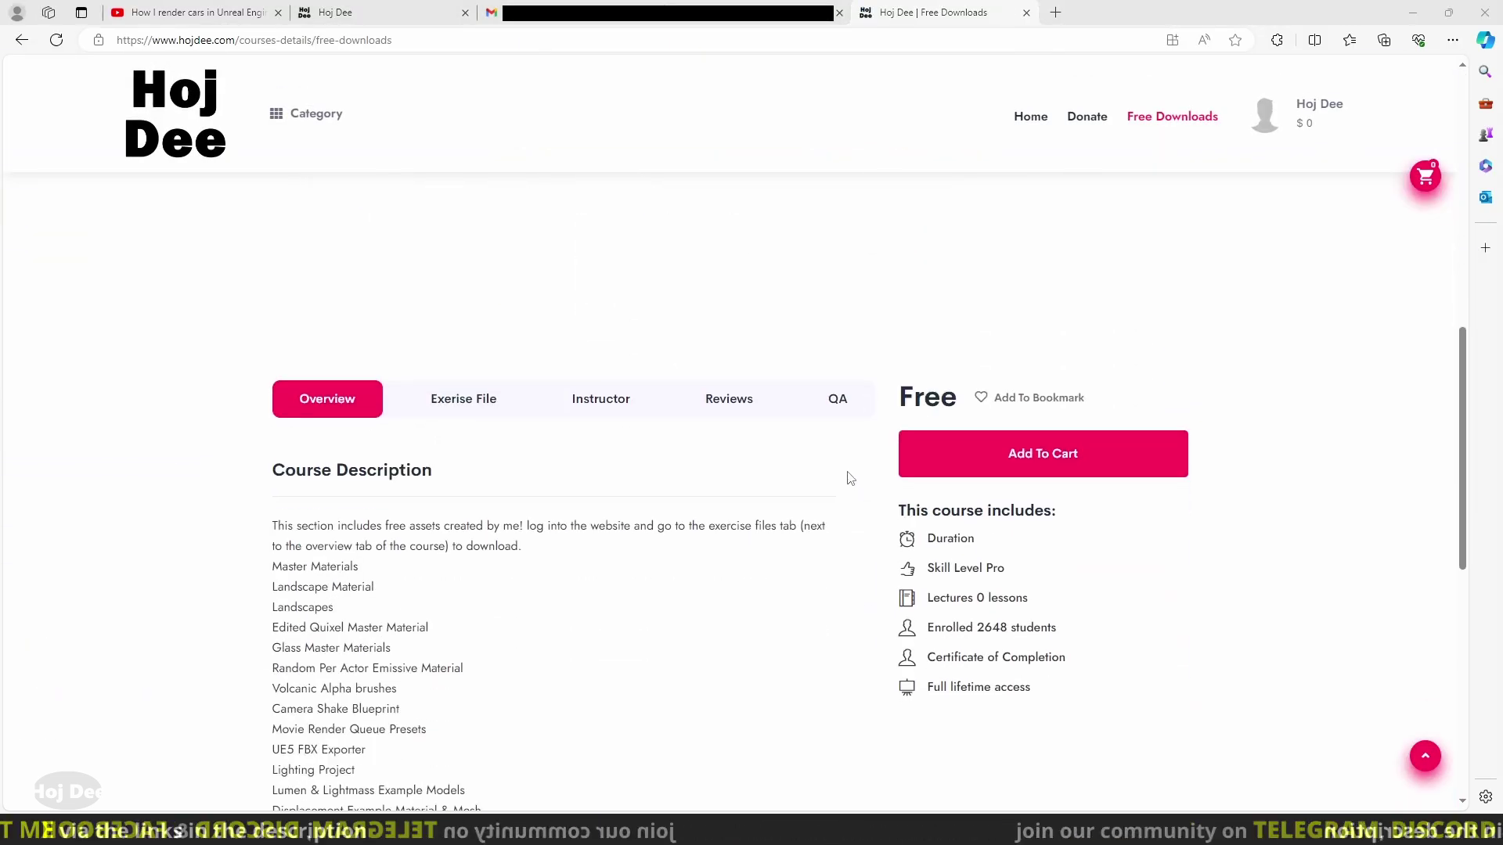
{"action": "left_click", "coordinate": [460, 400]}
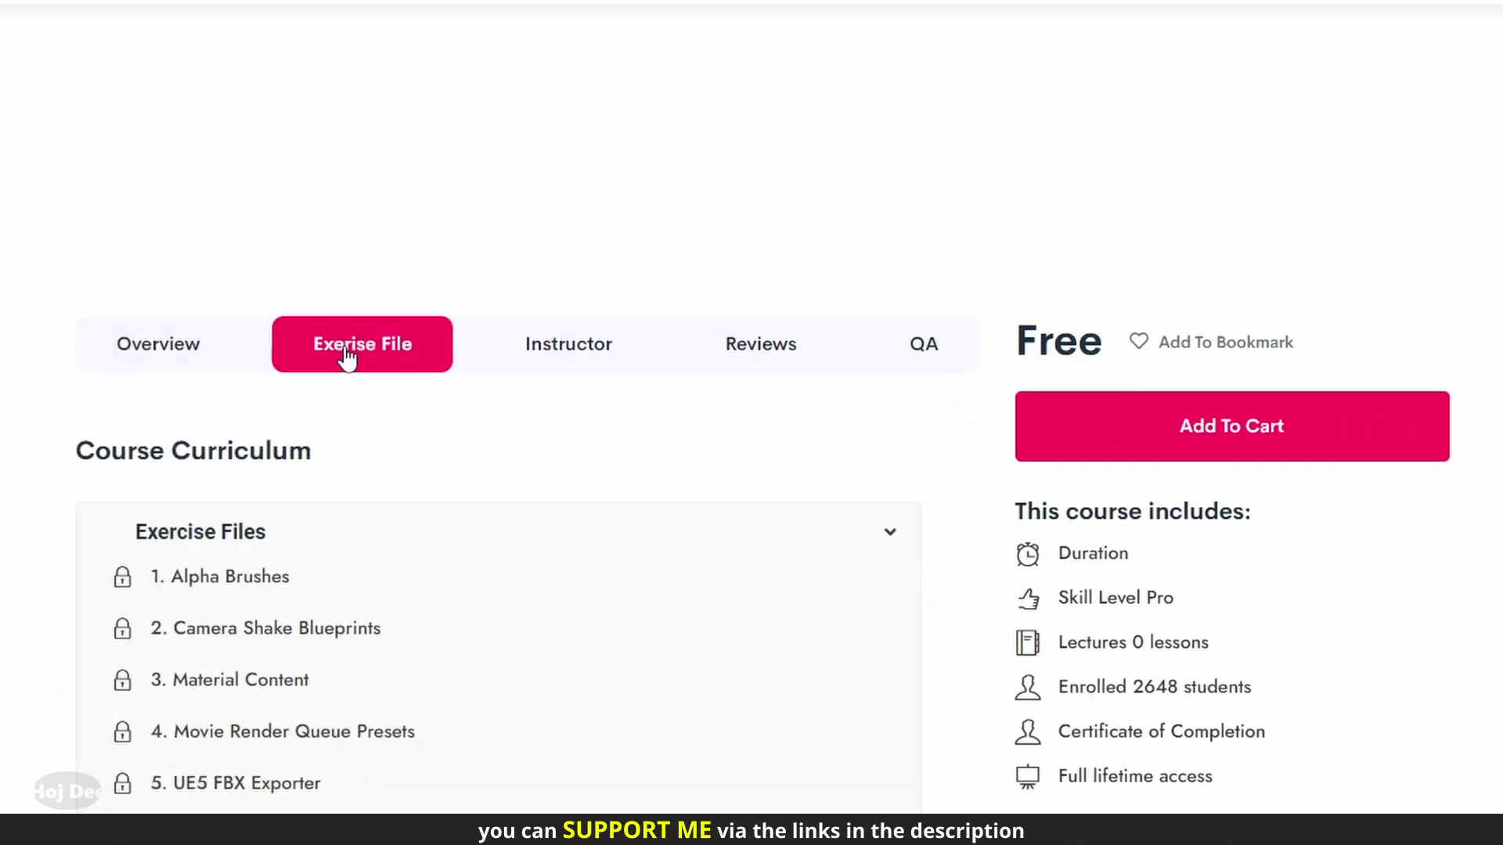
{"action": "scroll", "coordinate": [34, 472], "scroll_direction": "down", "scroll_amount": 2}
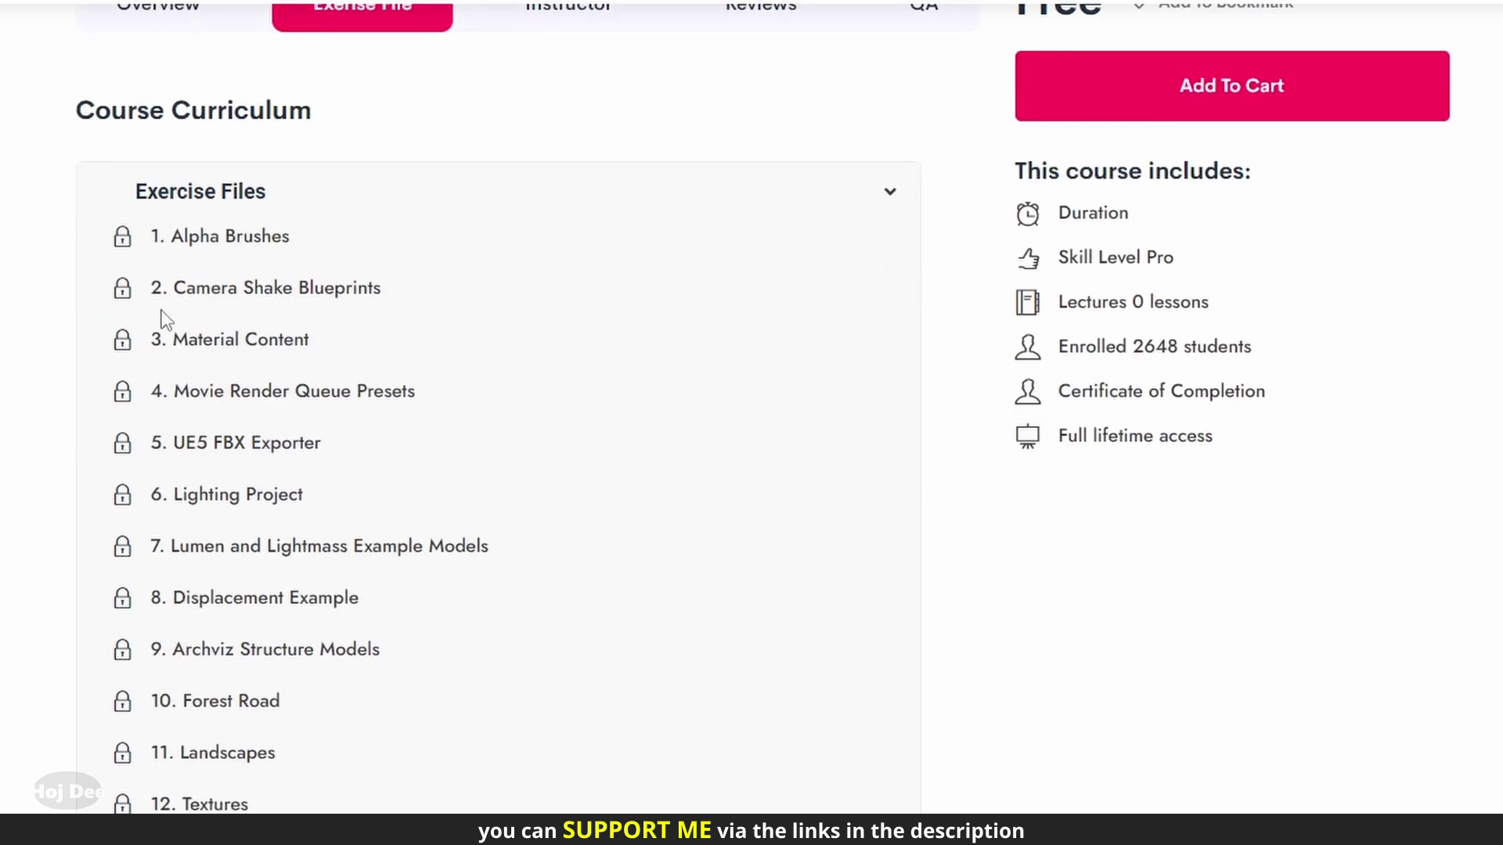
Add the free course to the cart, check out and place the order
{"action": "left_click", "coordinate": [1284, 102]}
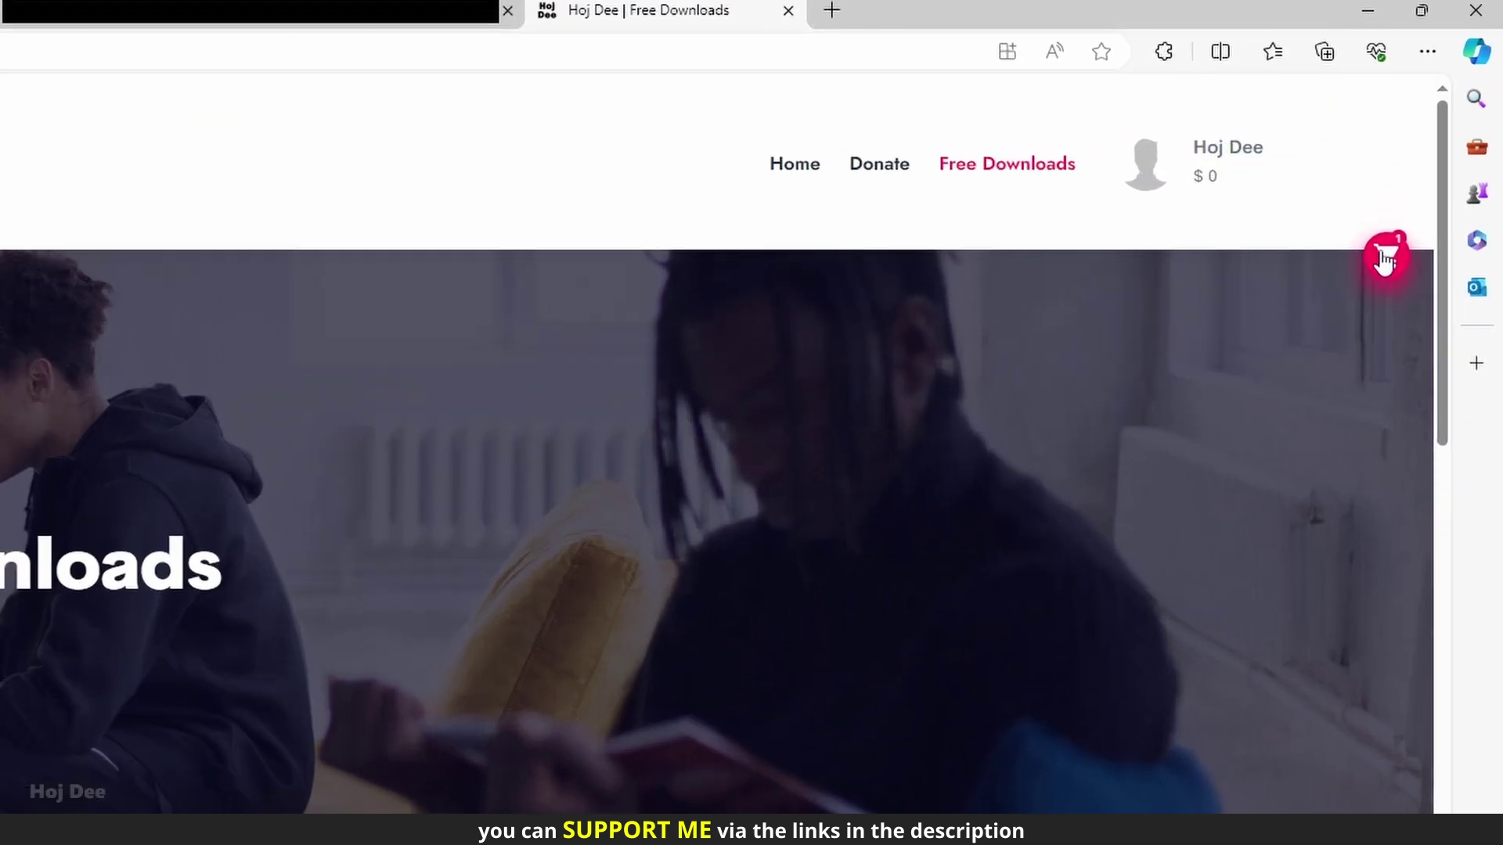
{"action": "left_click", "coordinate": [1384, 258]}
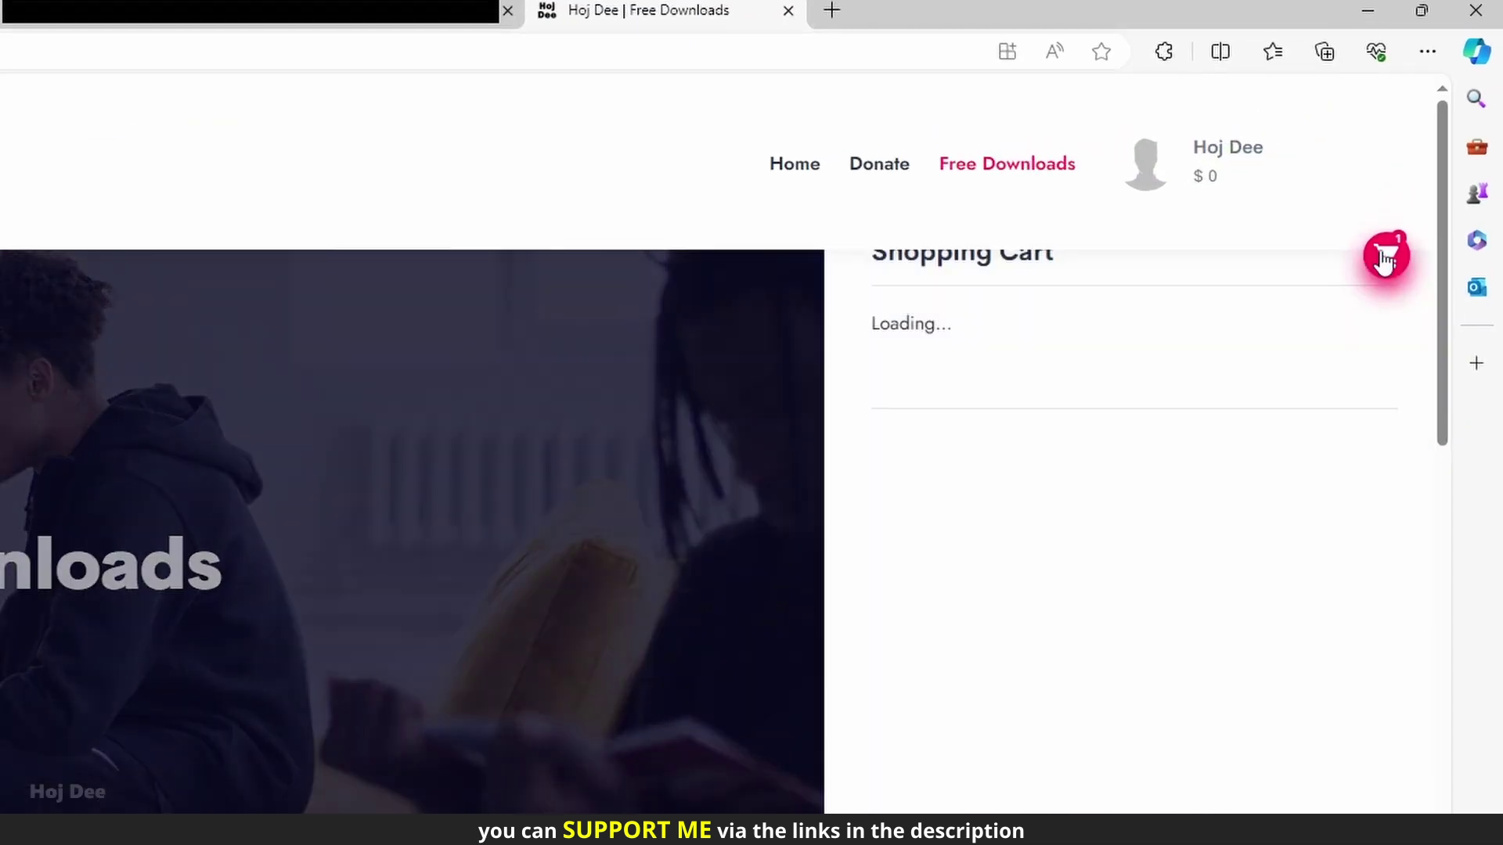
{"action": "left_click", "coordinate": [1252, 572]}
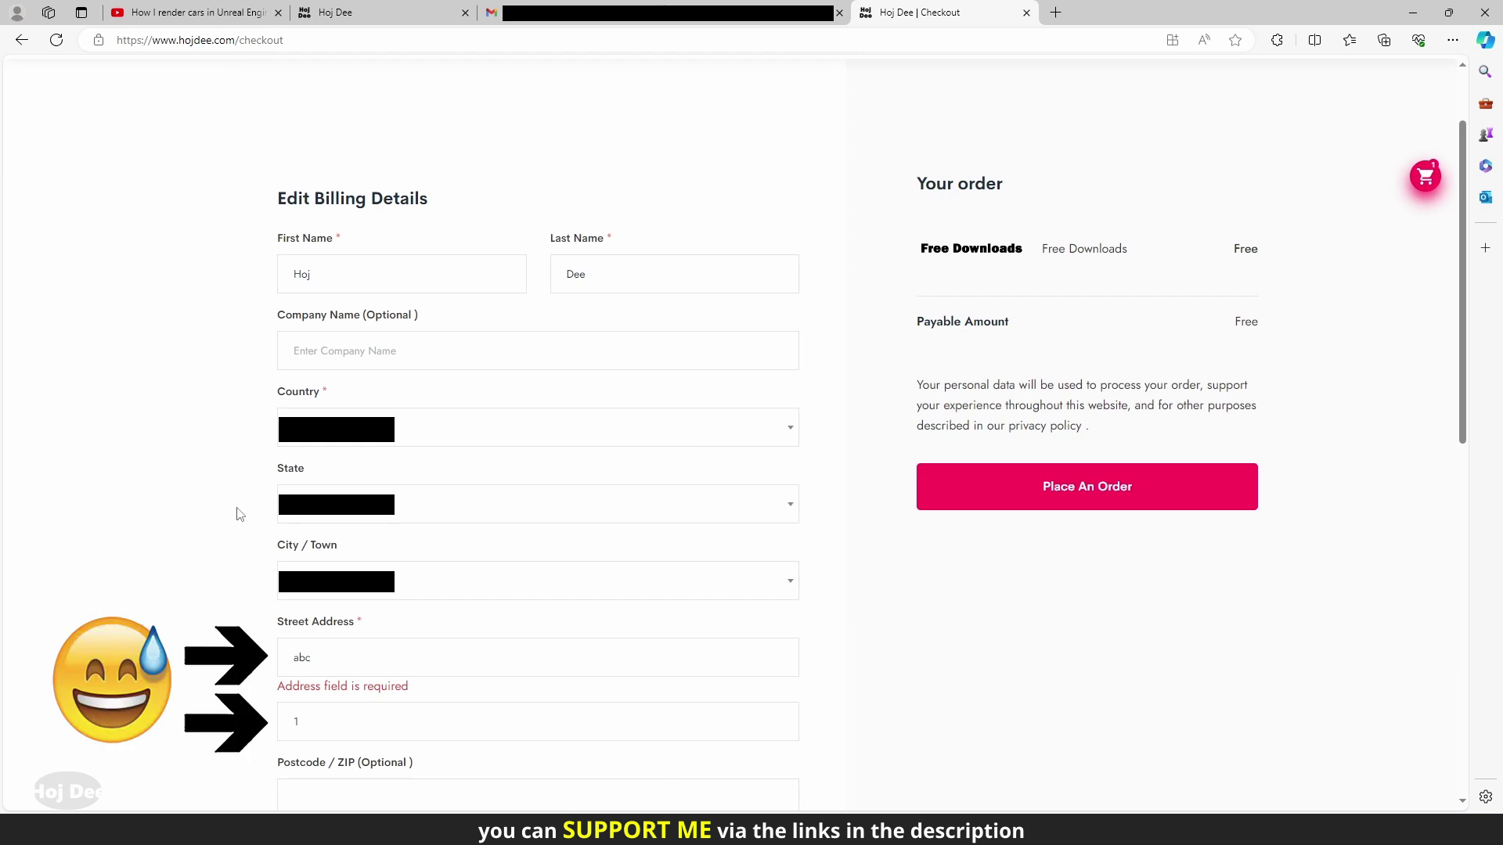
{"action": "left_click", "coordinate": [1029, 487]}
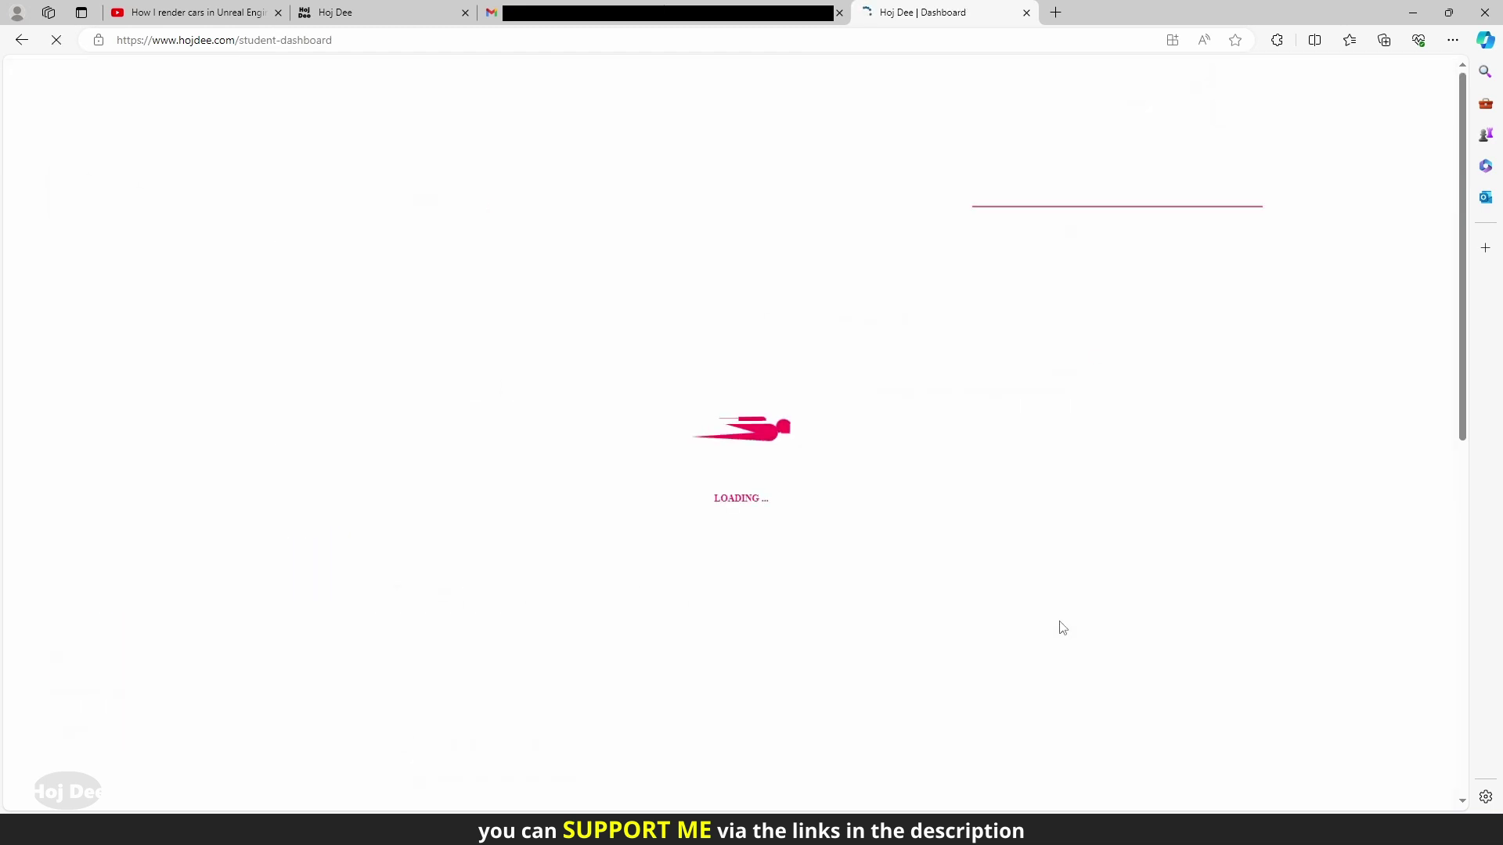
Download the 3. Material Content exercise file from the Free Downloads course as a .rar
{"action": "left_click", "coordinate": [868, 320]}
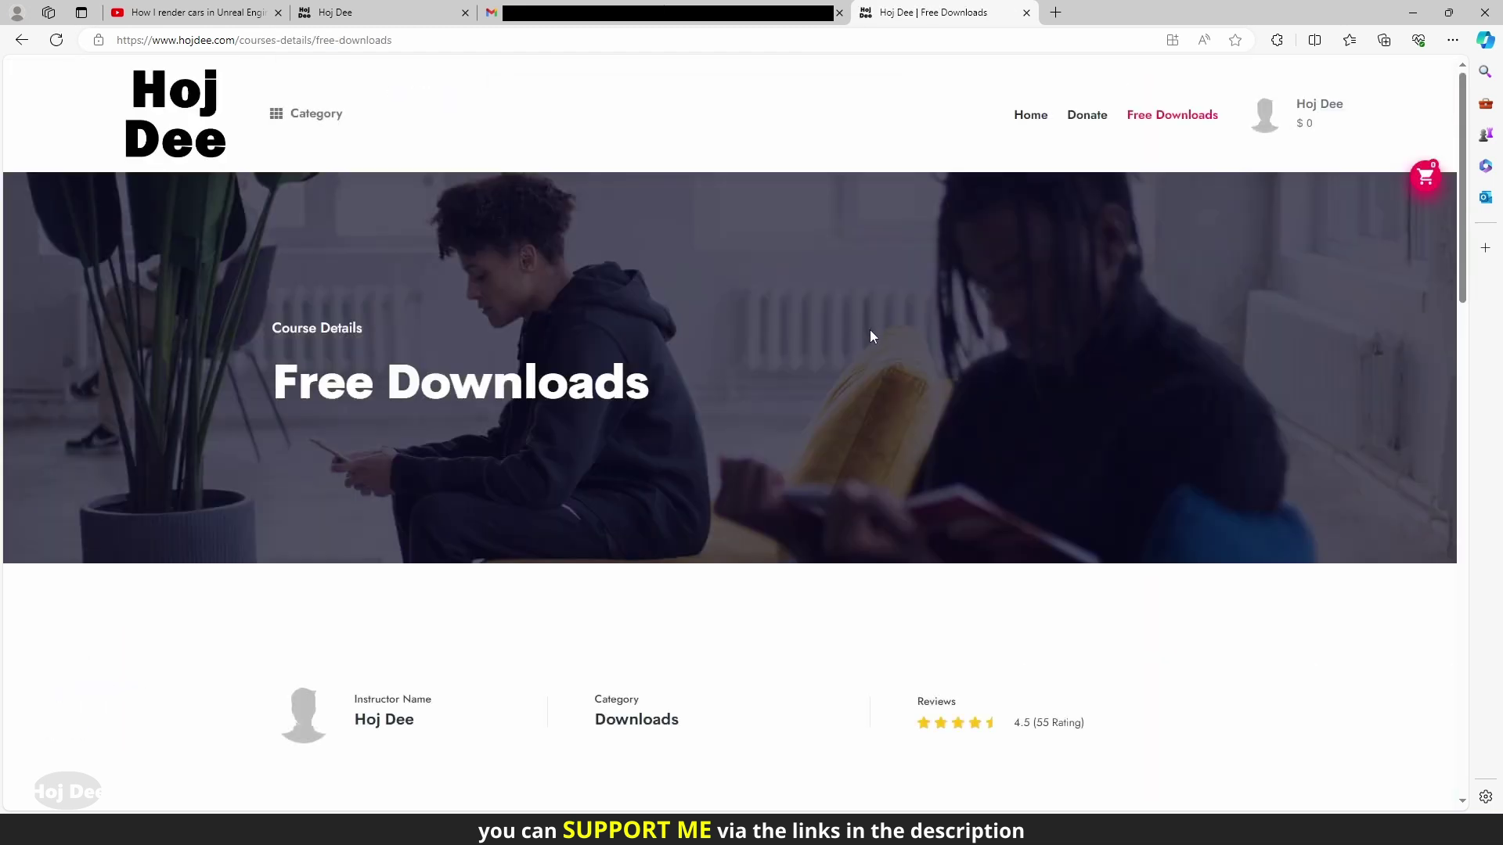
{"action": "scroll", "coordinate": [865, 356], "scroll_direction": "down", "scroll_amount": 8}
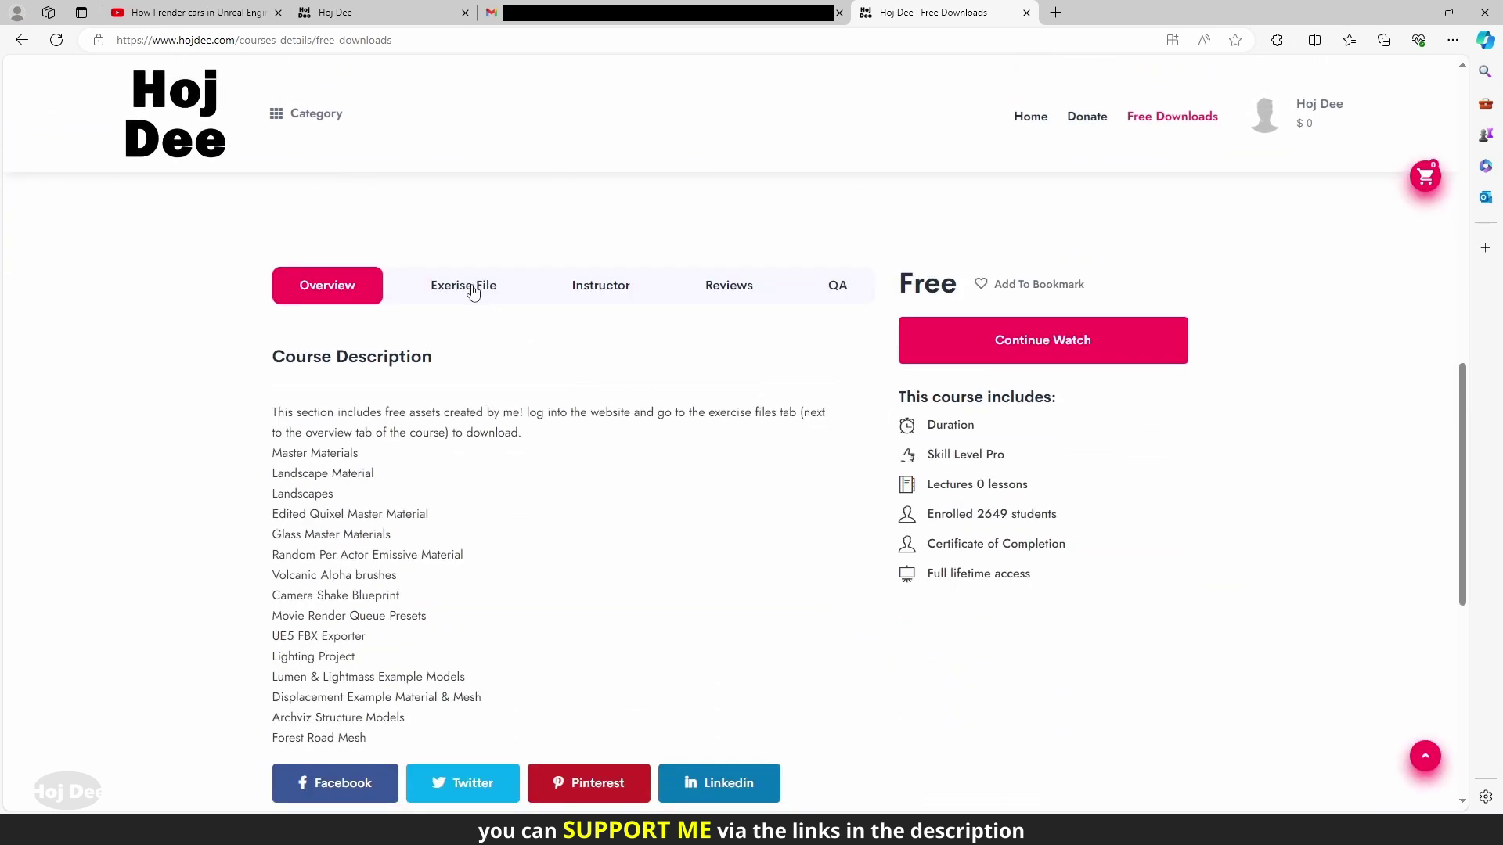
{"action": "left_click", "coordinate": [473, 293]}
{"action": "scroll", "coordinate": [426, 407], "scroll_direction": "down", "scroll_amount": 2}
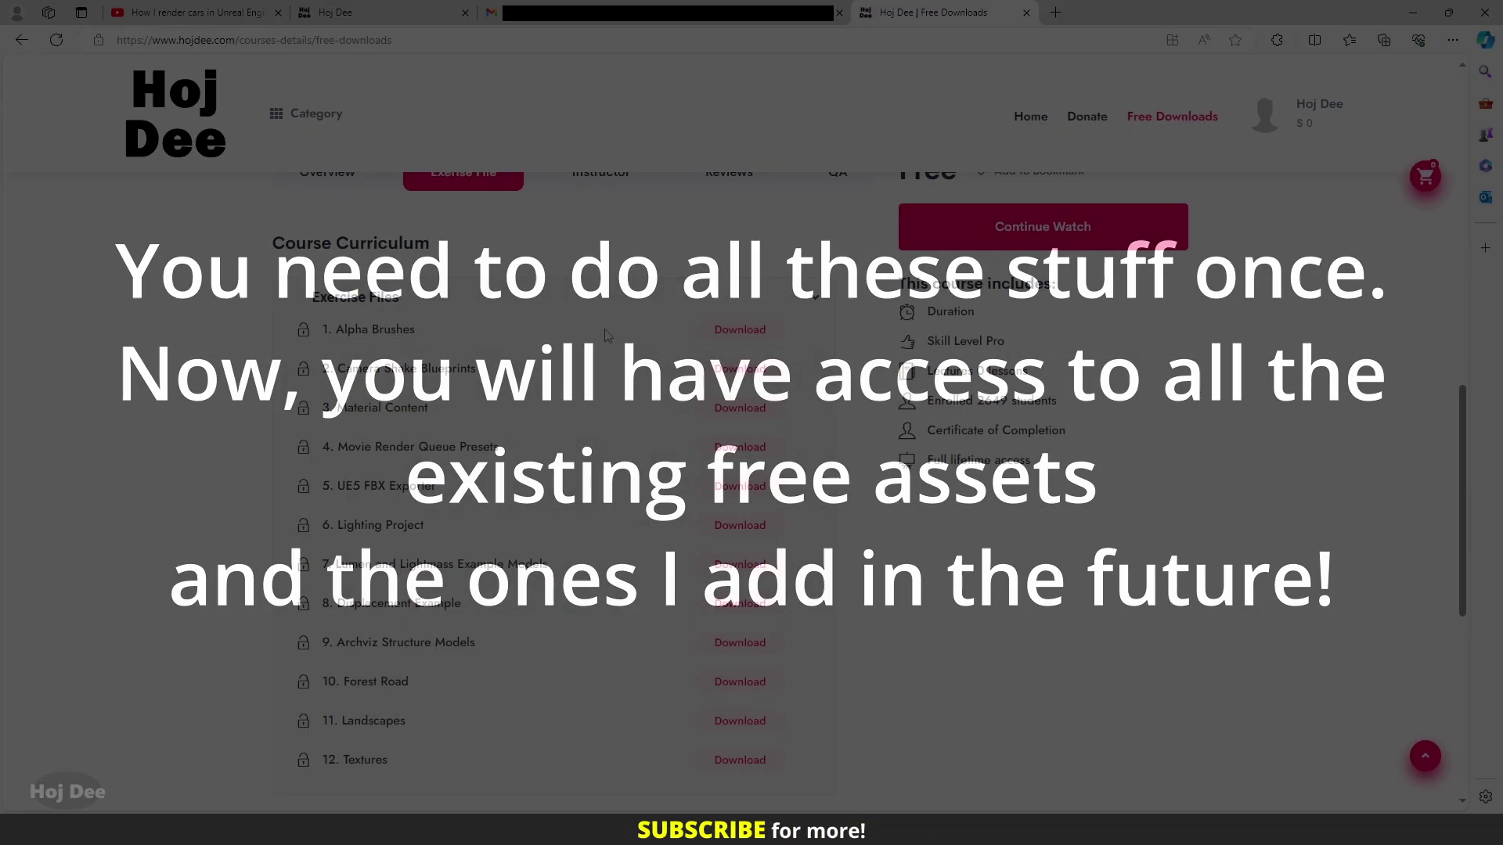
{"action": "scroll", "coordinate": [556, 486], "scroll_direction": "down", "scroll_amount": 1}
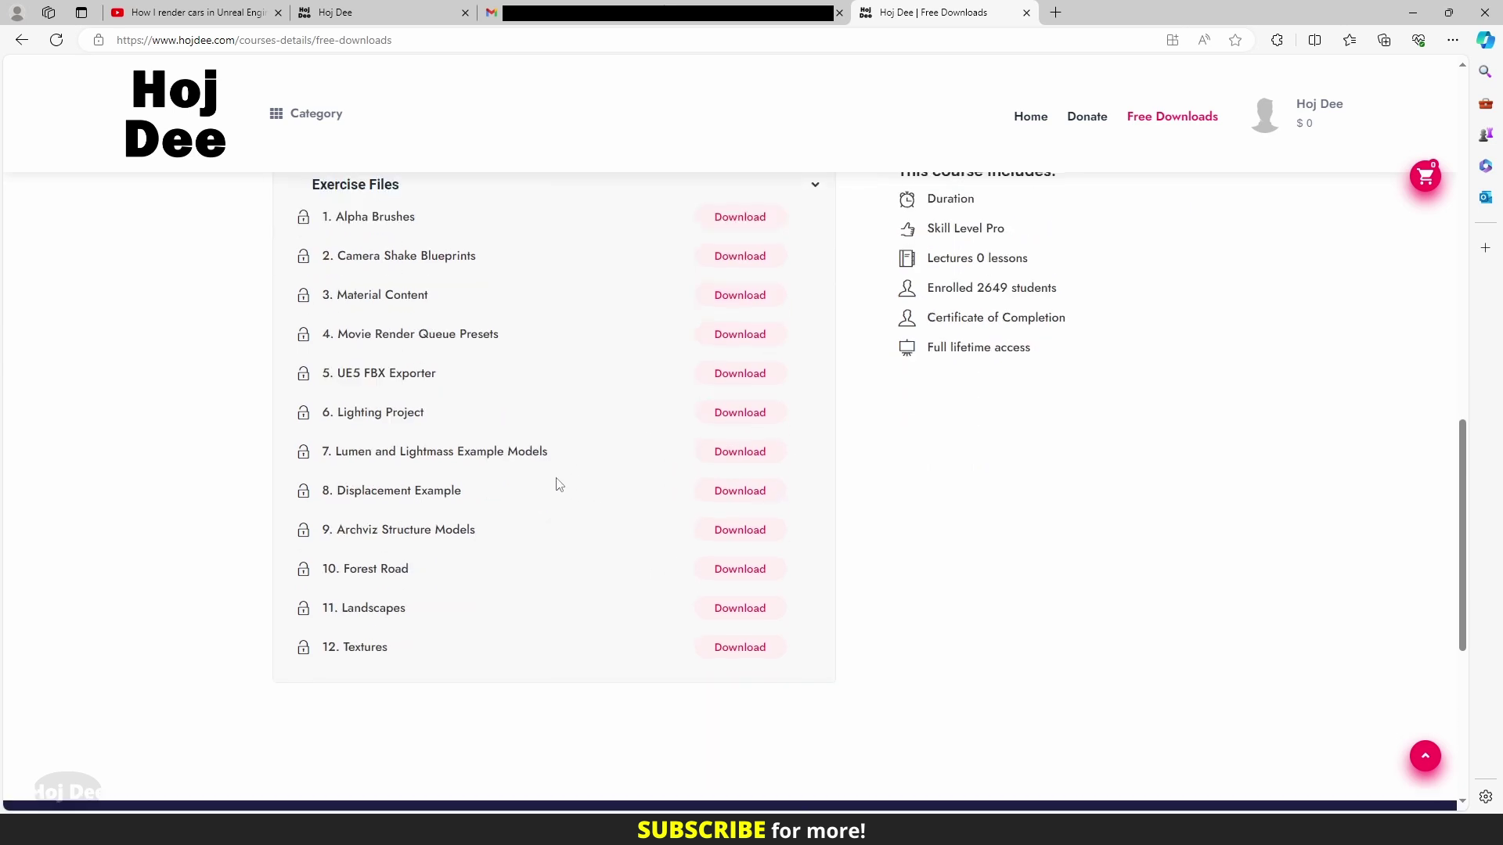
{"action": "left_click_drag", "start_coordinate": [343, 295], "coordinate": [439, 301]}
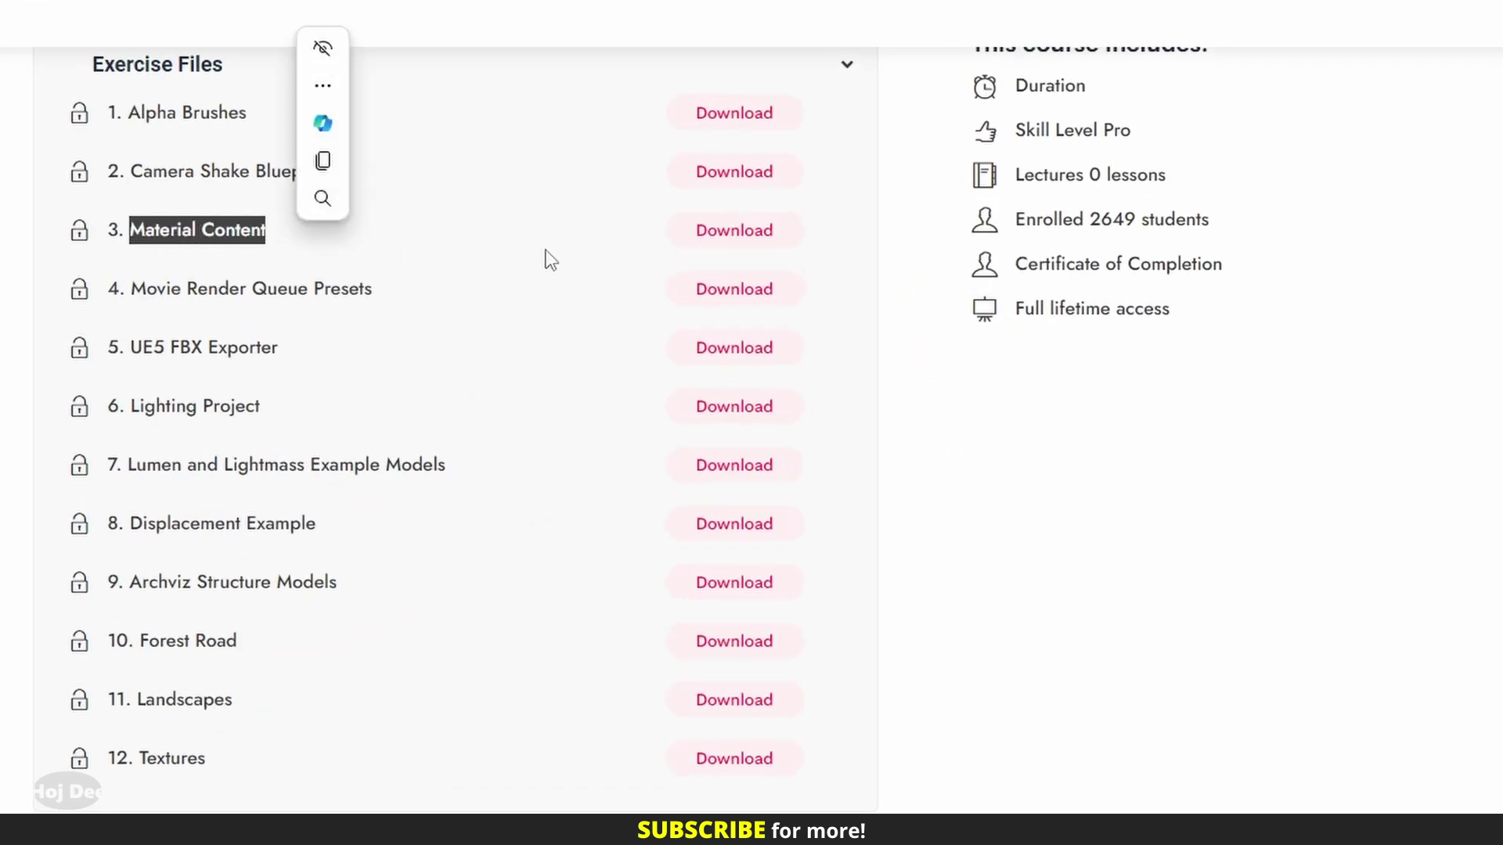
{"action": "left_click", "coordinate": [718, 241]}
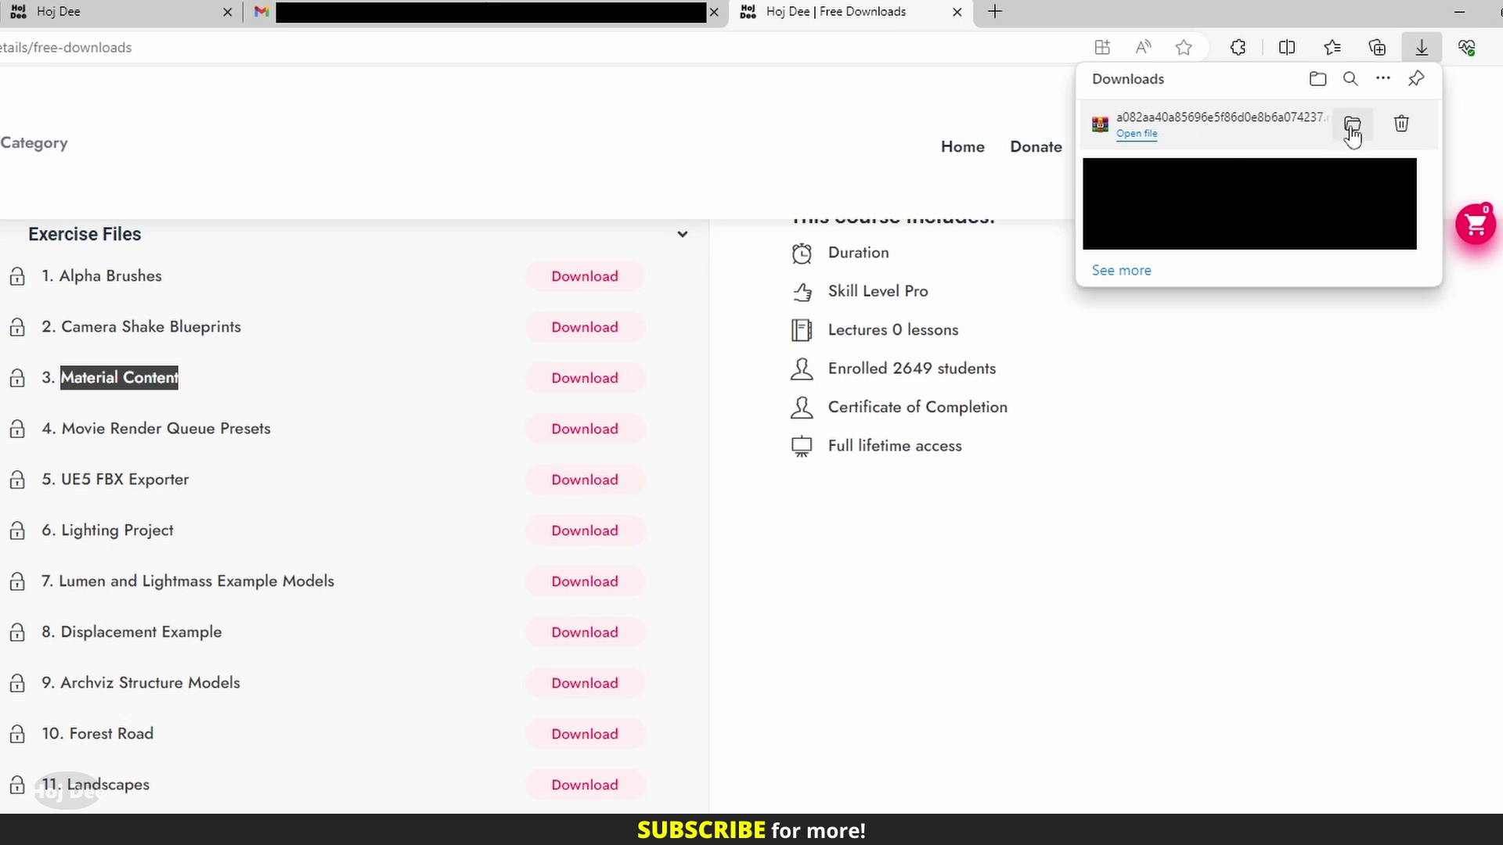
Extract the downloaded Material Content archive here, entering the archive password
{"action": "left_click", "coordinate": [1352, 123]}
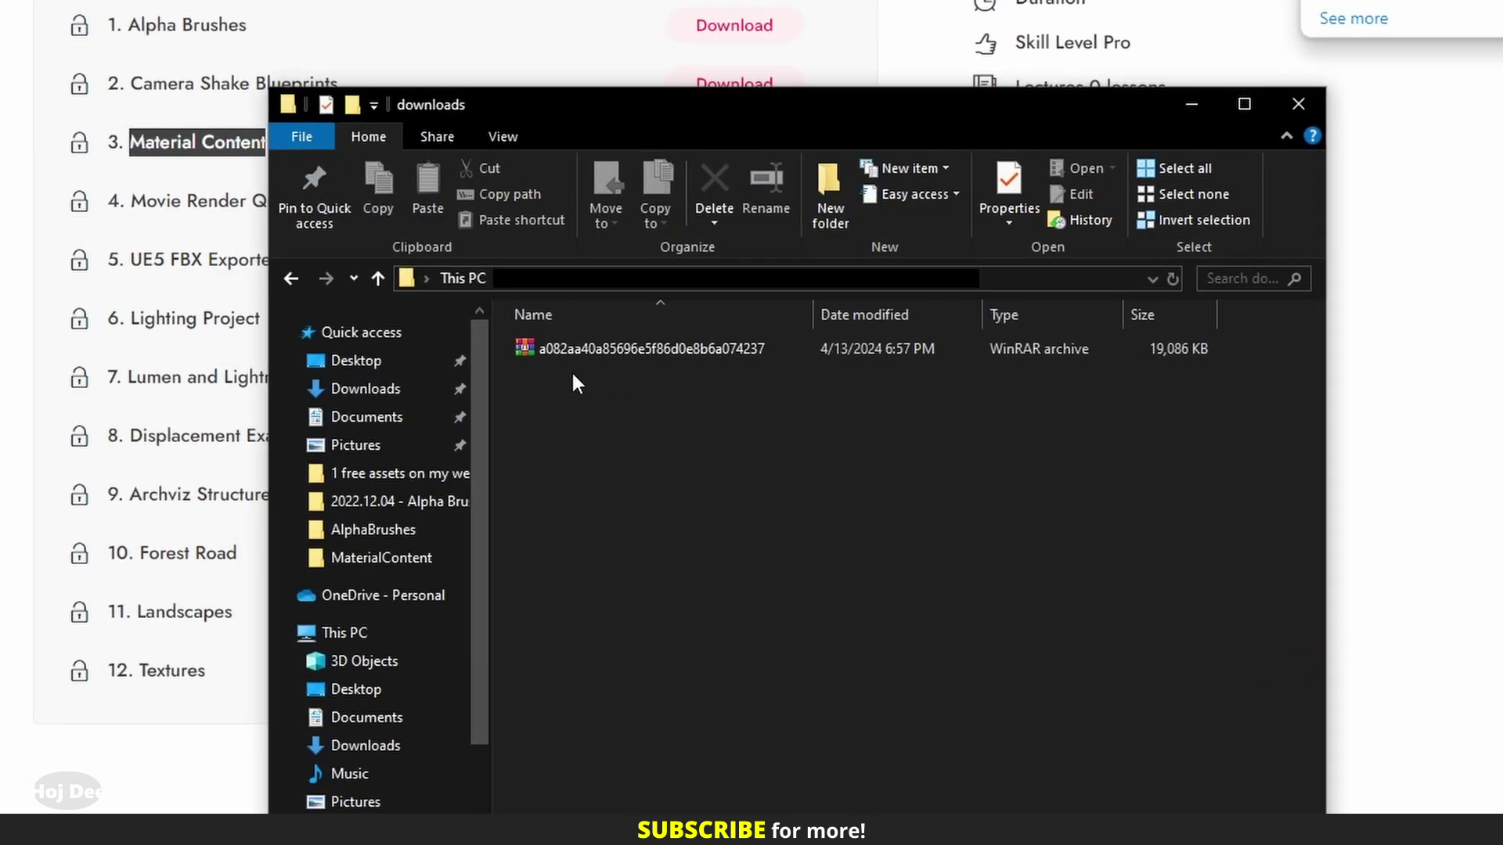
{"action": "right_click", "coordinate": [569, 352]}
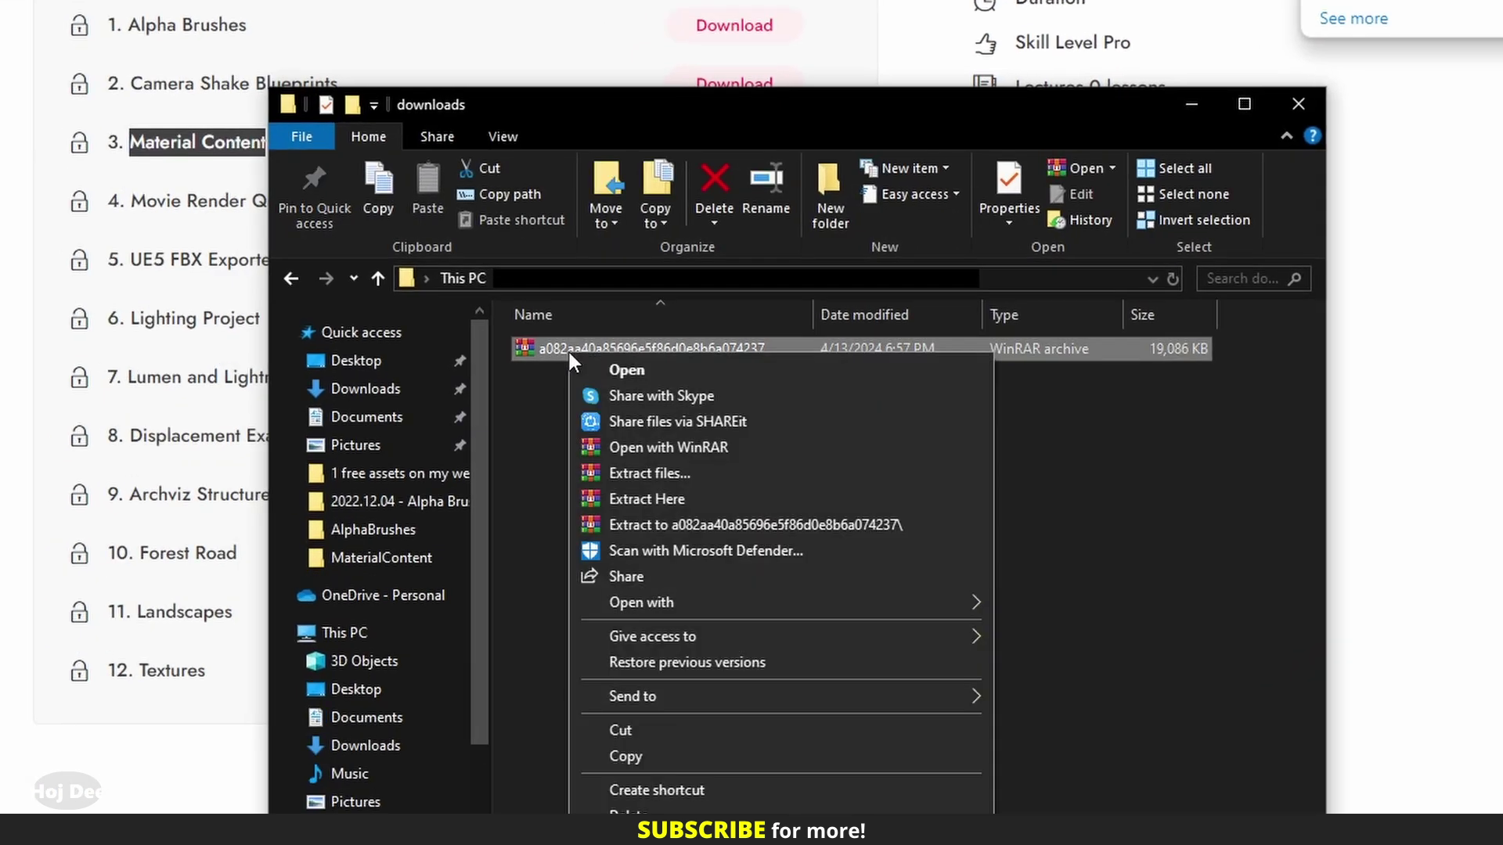
{"action": "left_click", "coordinate": [600, 498]}
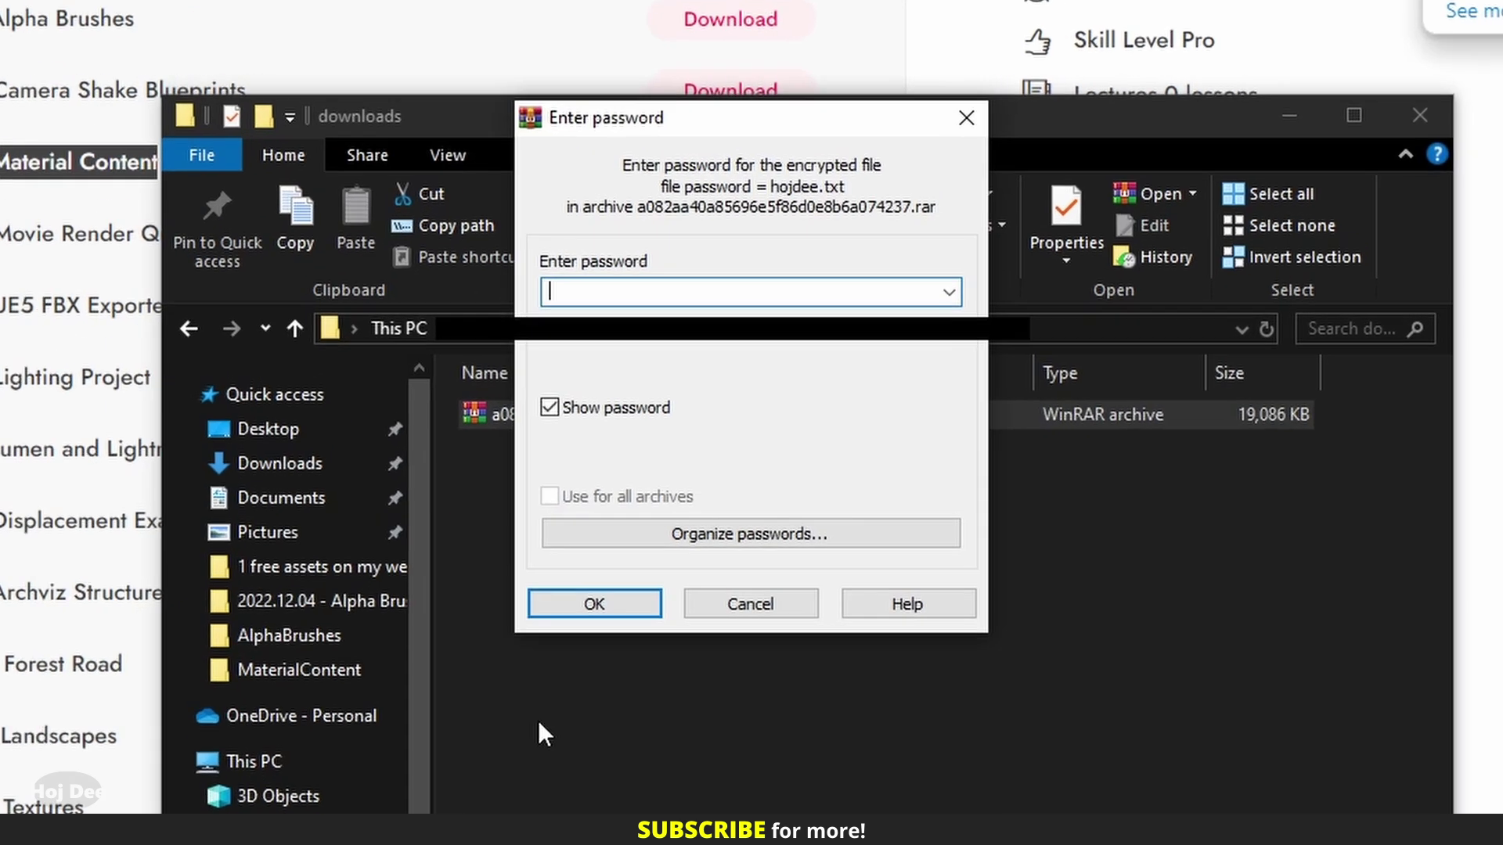
{"action": "type", "text": "hojd"}
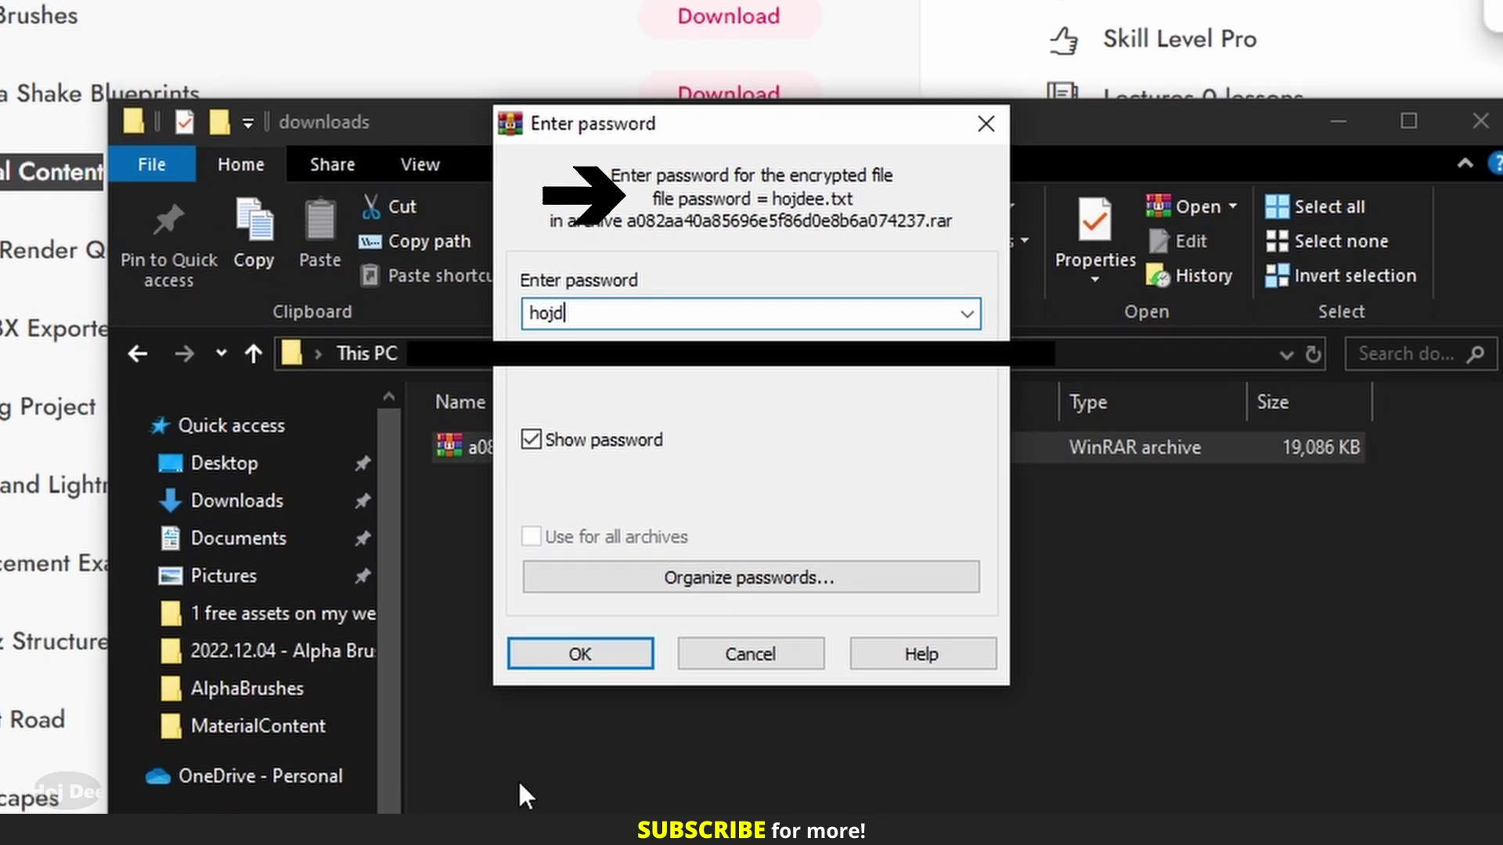
{"action": "type", "text": "ee"}
{"action": "left_click", "coordinate": [598, 655]}
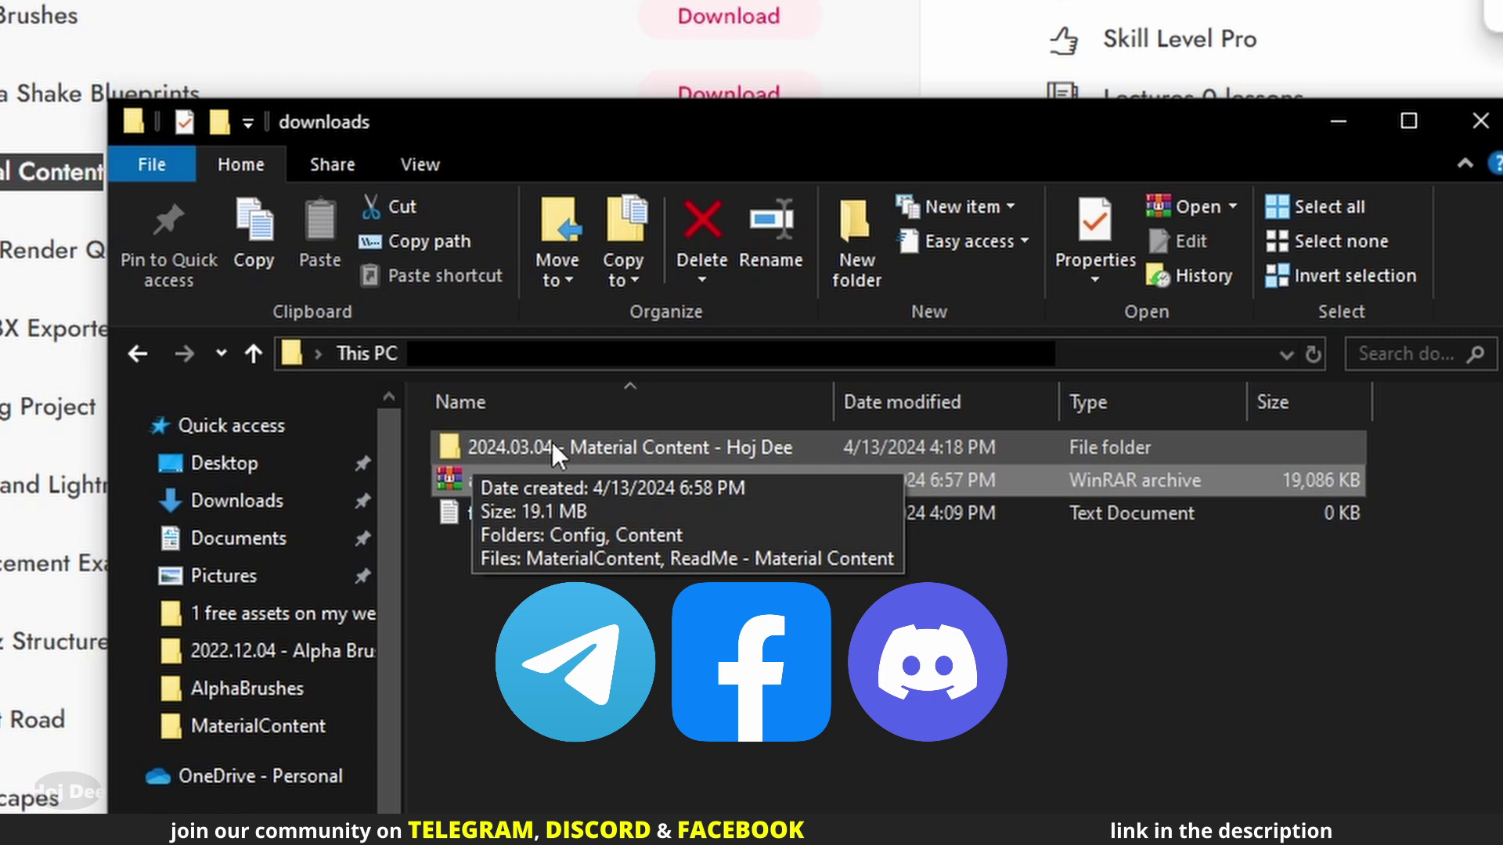
Open the extracted folder's ReadMe - Material Content PDF
{"action": "double_click", "coordinate": [551, 443]}
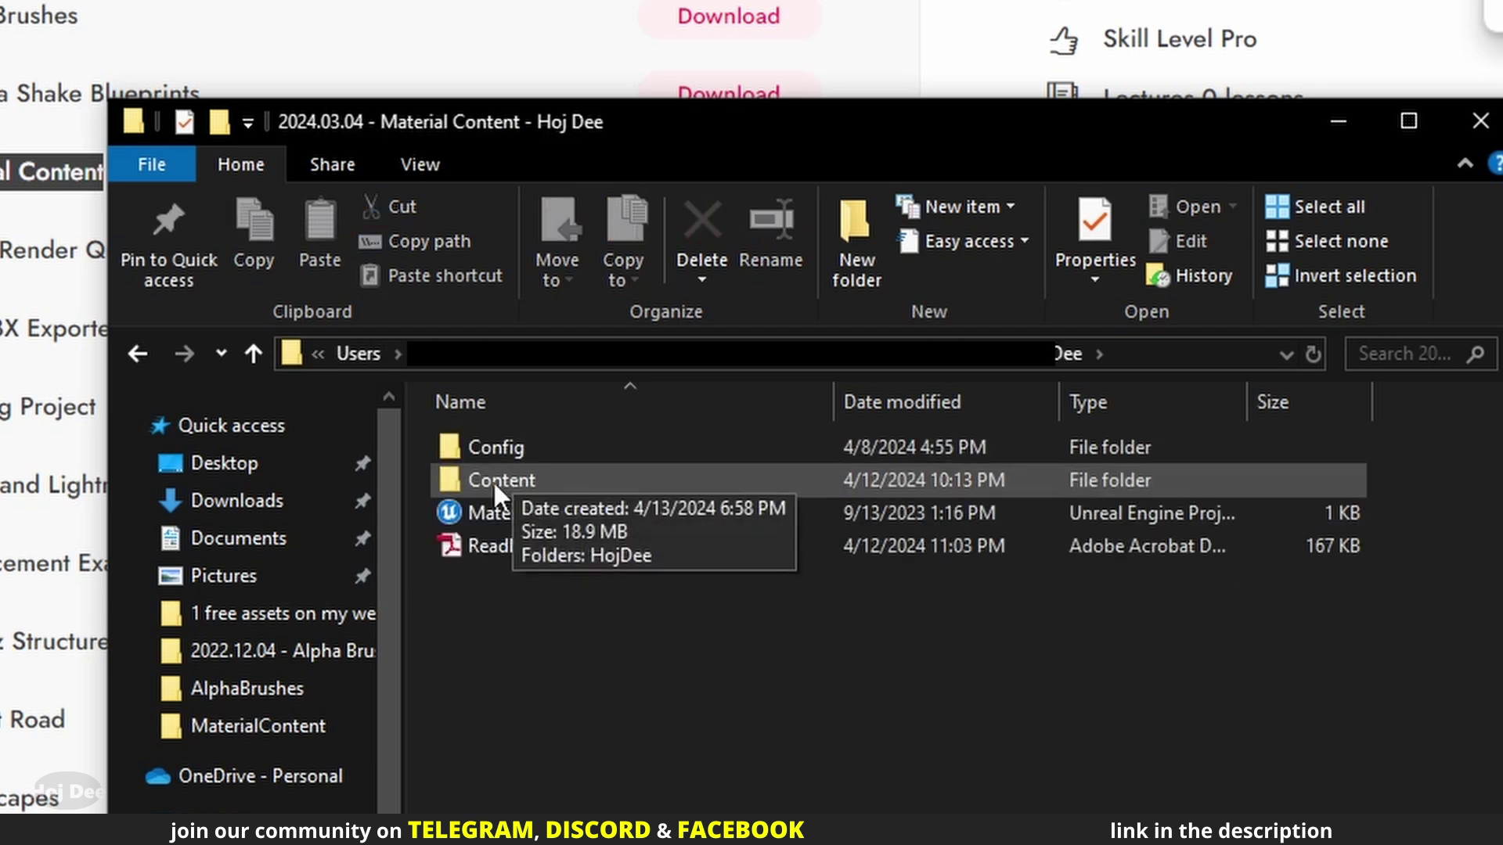
{"action": "left_click", "coordinate": [514, 547]}
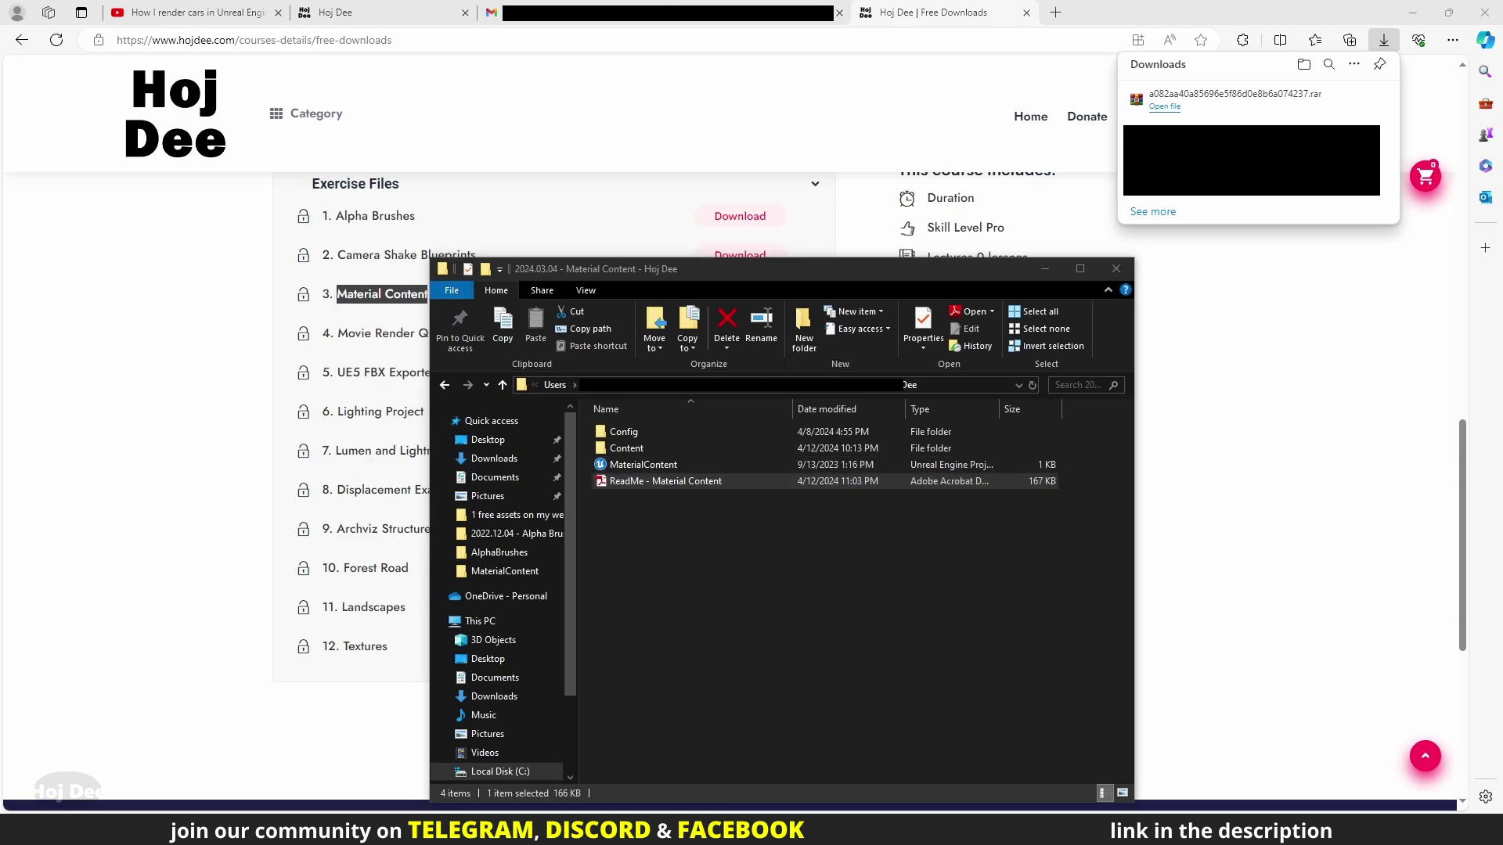
{"action": "key", "text": "Return"}
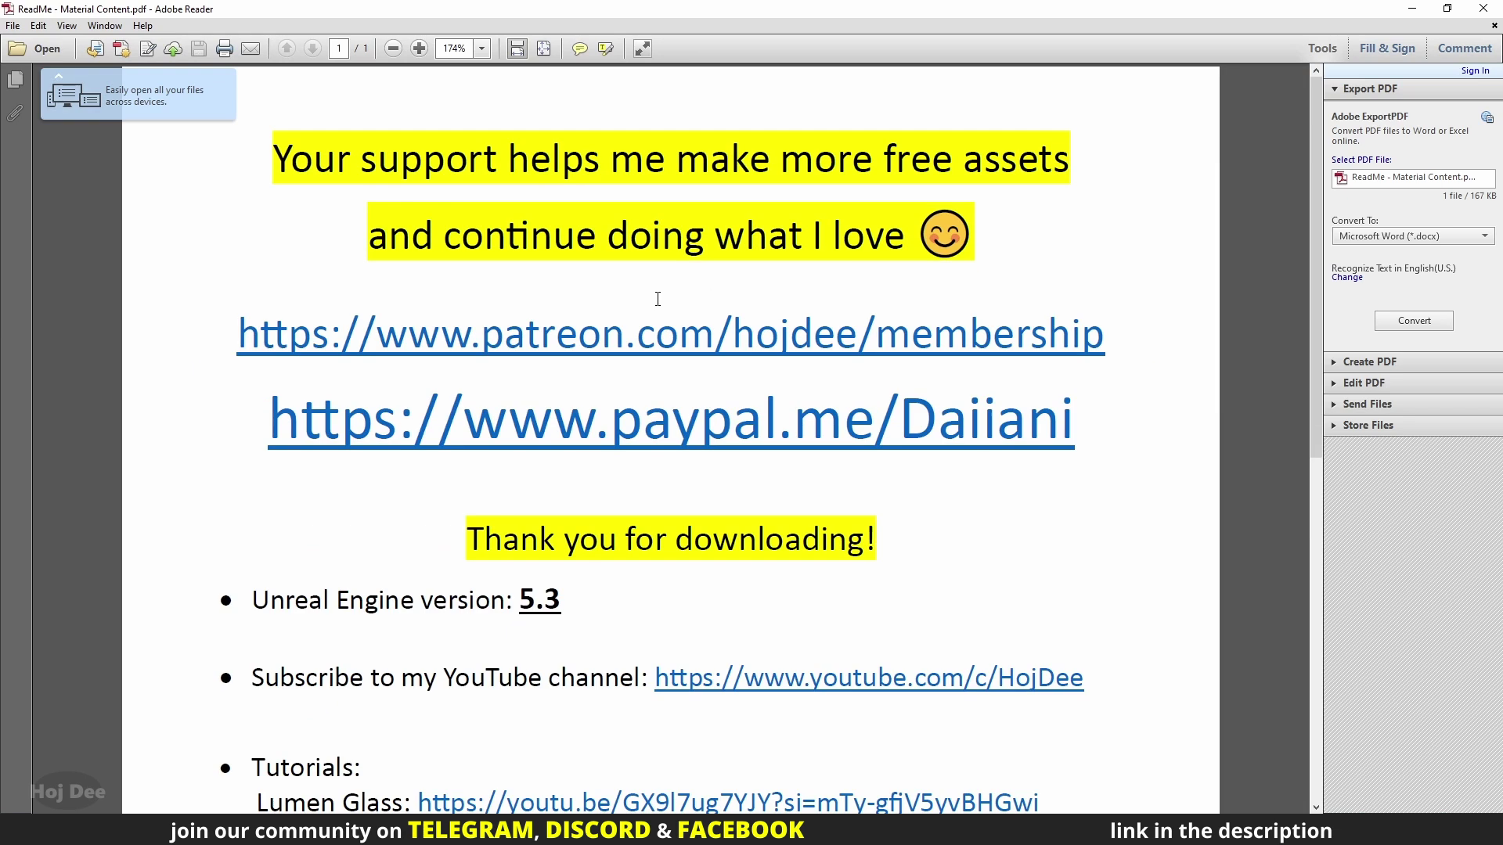
{"action": "scroll", "coordinate": [658, 298], "scroll_direction": "down", "scroll_amount": 3, "text": "ctrl"}
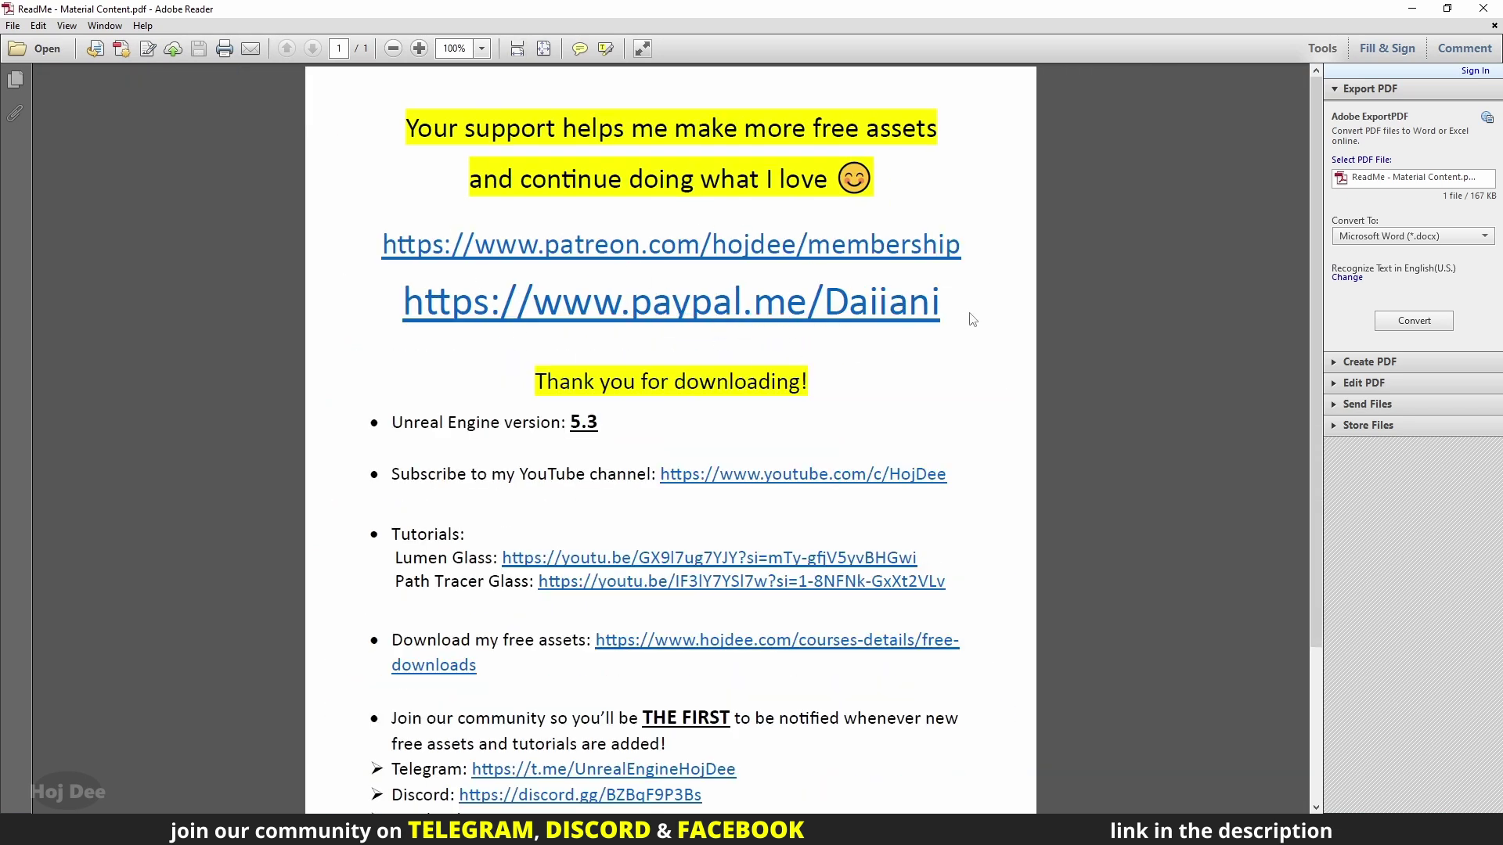
{"action": "scroll", "coordinate": [973, 319], "scroll_direction": "down", "scroll_amount": 3}
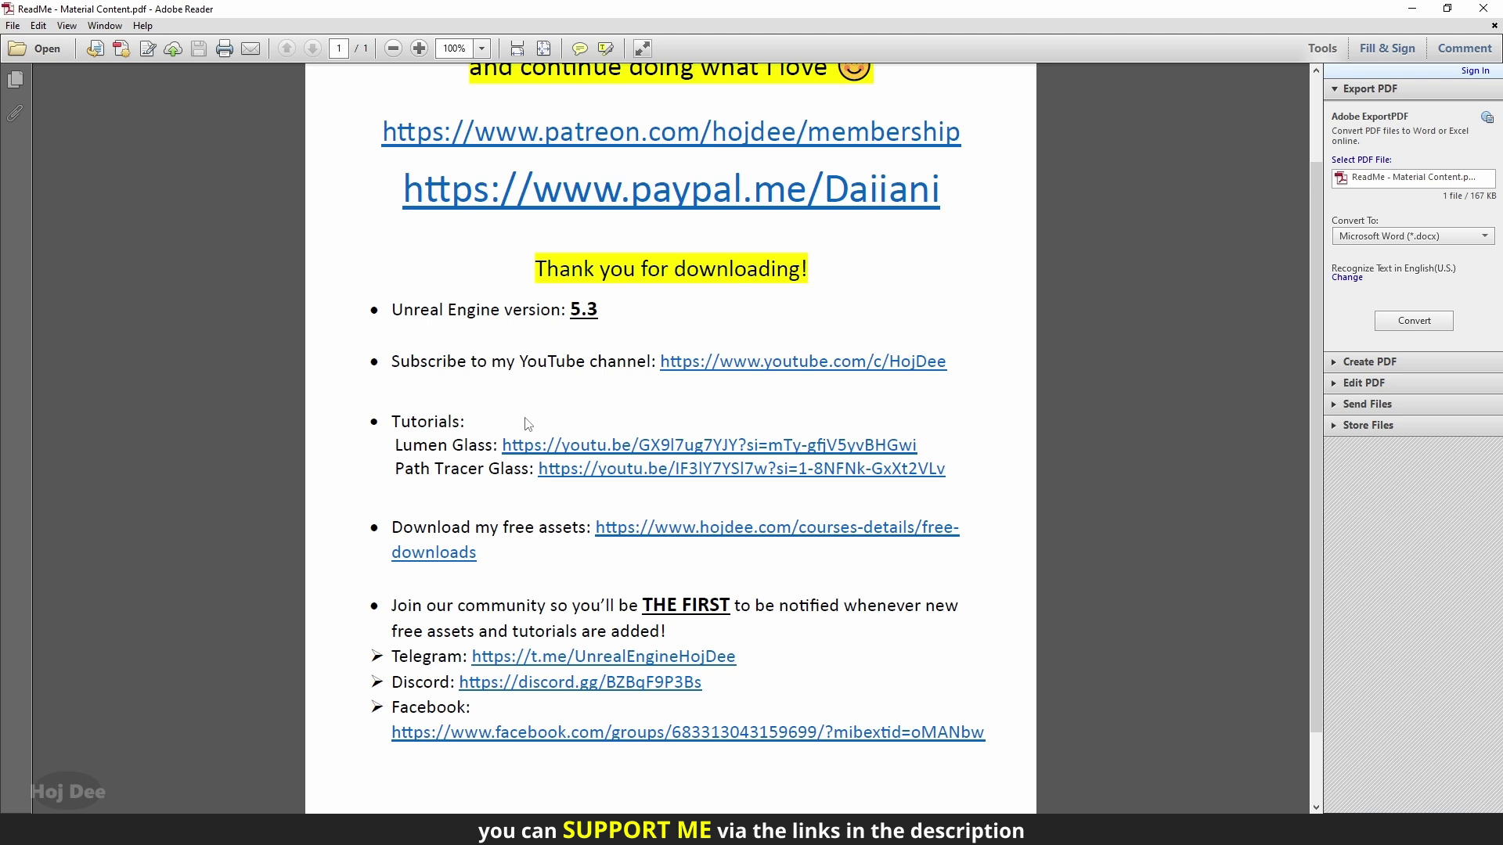
{"action": "scroll", "coordinate": [528, 424], "scroll_direction": "down", "scroll_amount": 2}
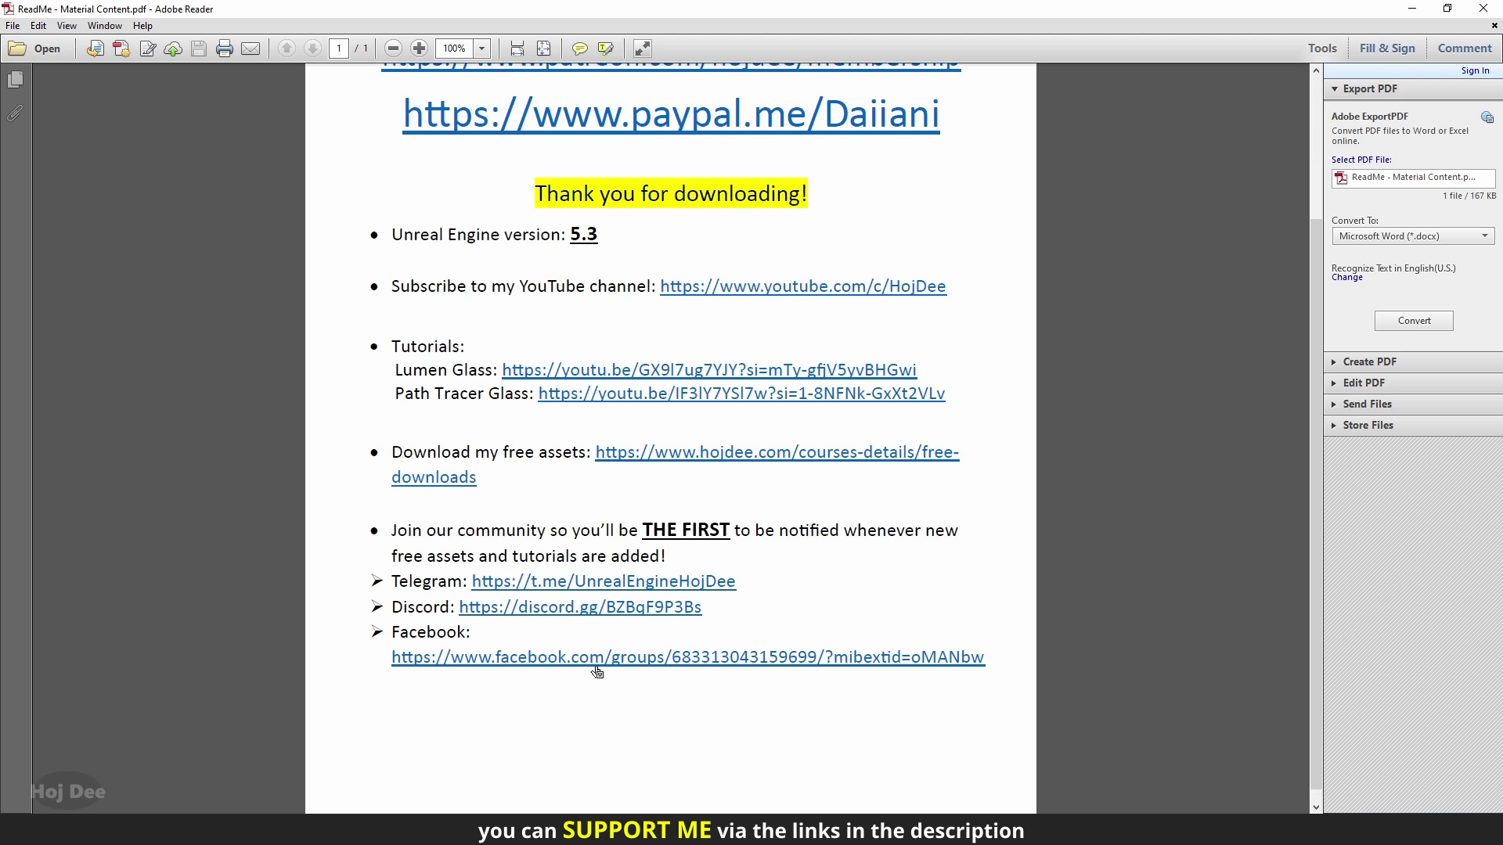
Copy the pack's HojDee folder into the _EmptyProject Content folder
{"action": "left_click", "coordinate": [1483, 8]}
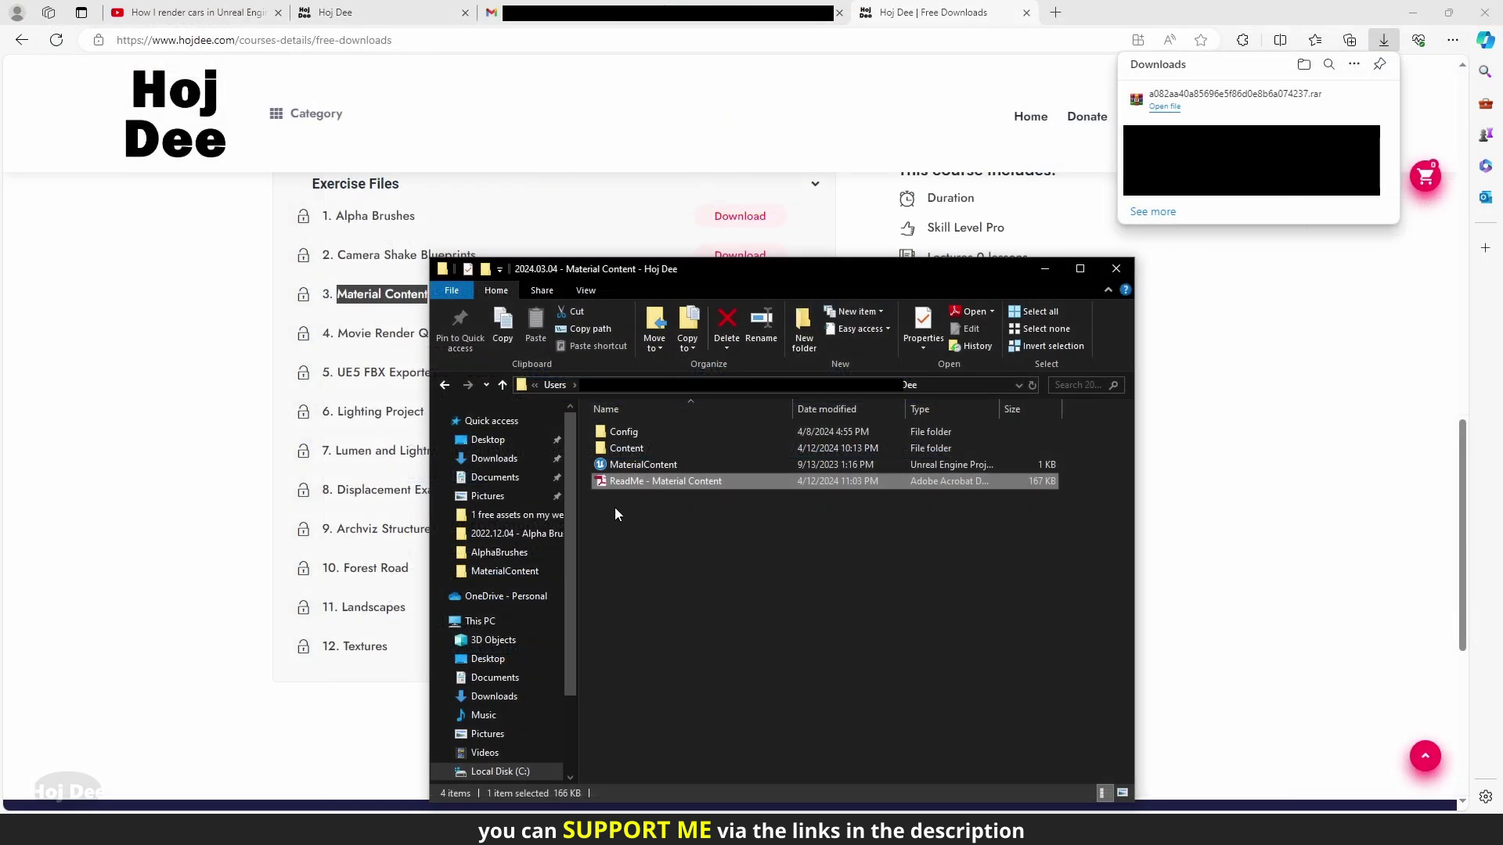
{"action": "double_click", "coordinate": [621, 449]}
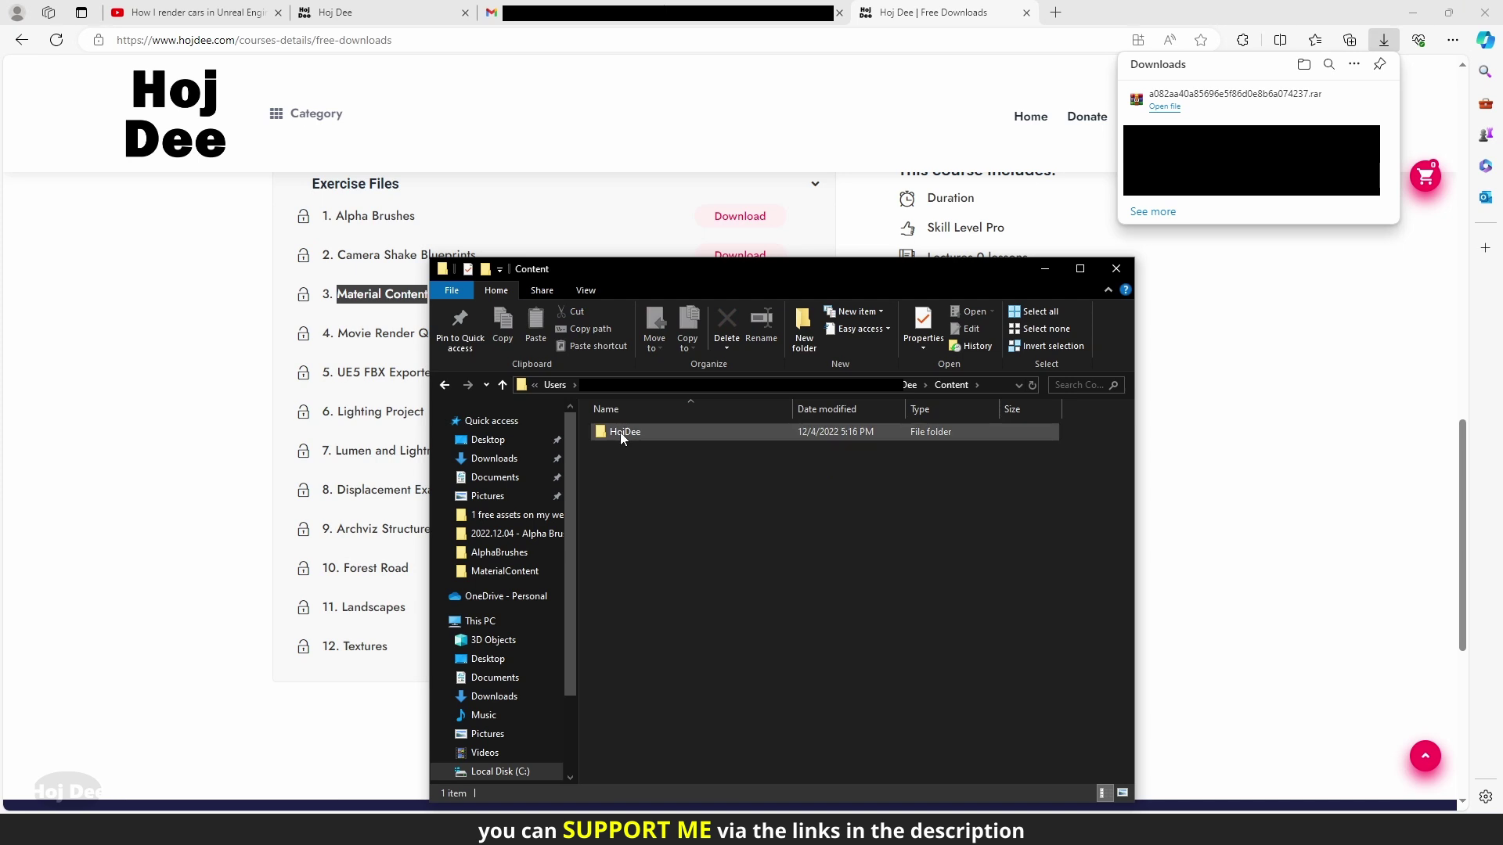
{"action": "left_click", "coordinate": [620, 432]}
{"action": "right_click", "coordinate": [620, 432]}
{"action": "left_click", "coordinate": [653, 722]}
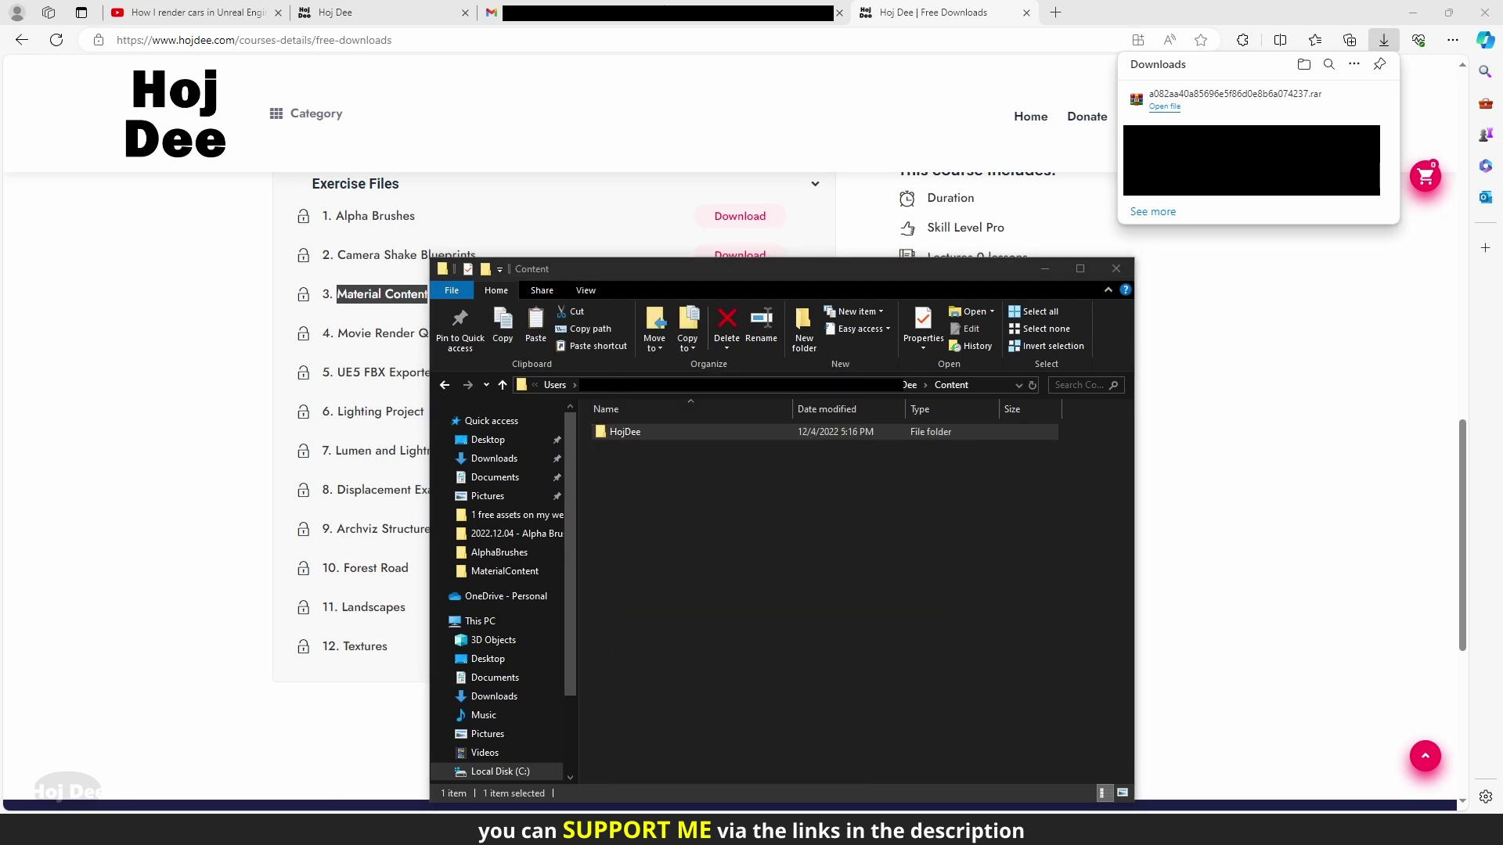
{"action": "right_click", "coordinate": [285, 413]}
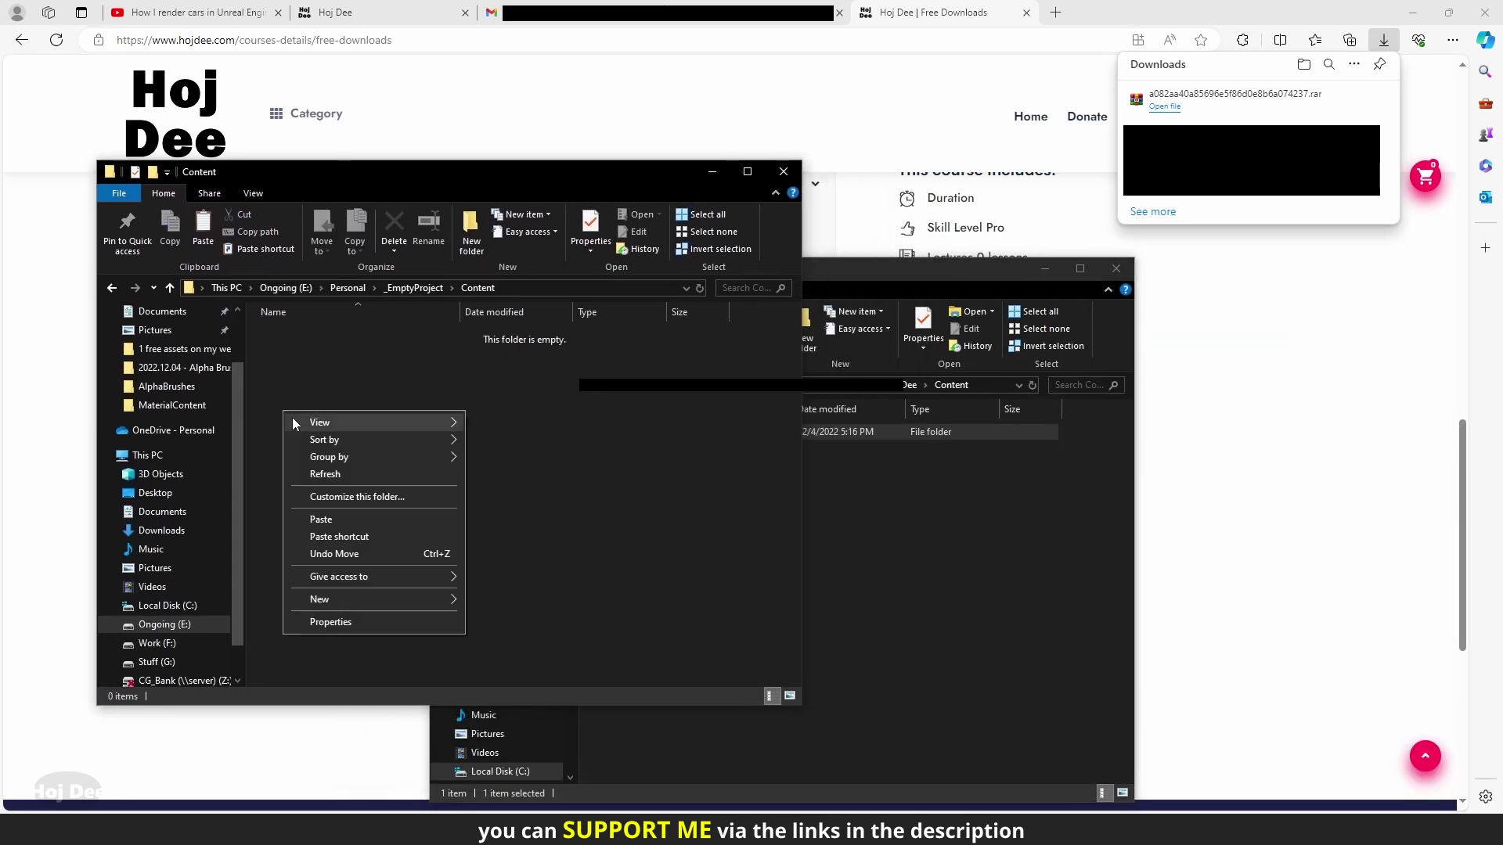
{"action": "left_click", "coordinate": [335, 520]}
{"action": "key", "text": "ctrl+w"}
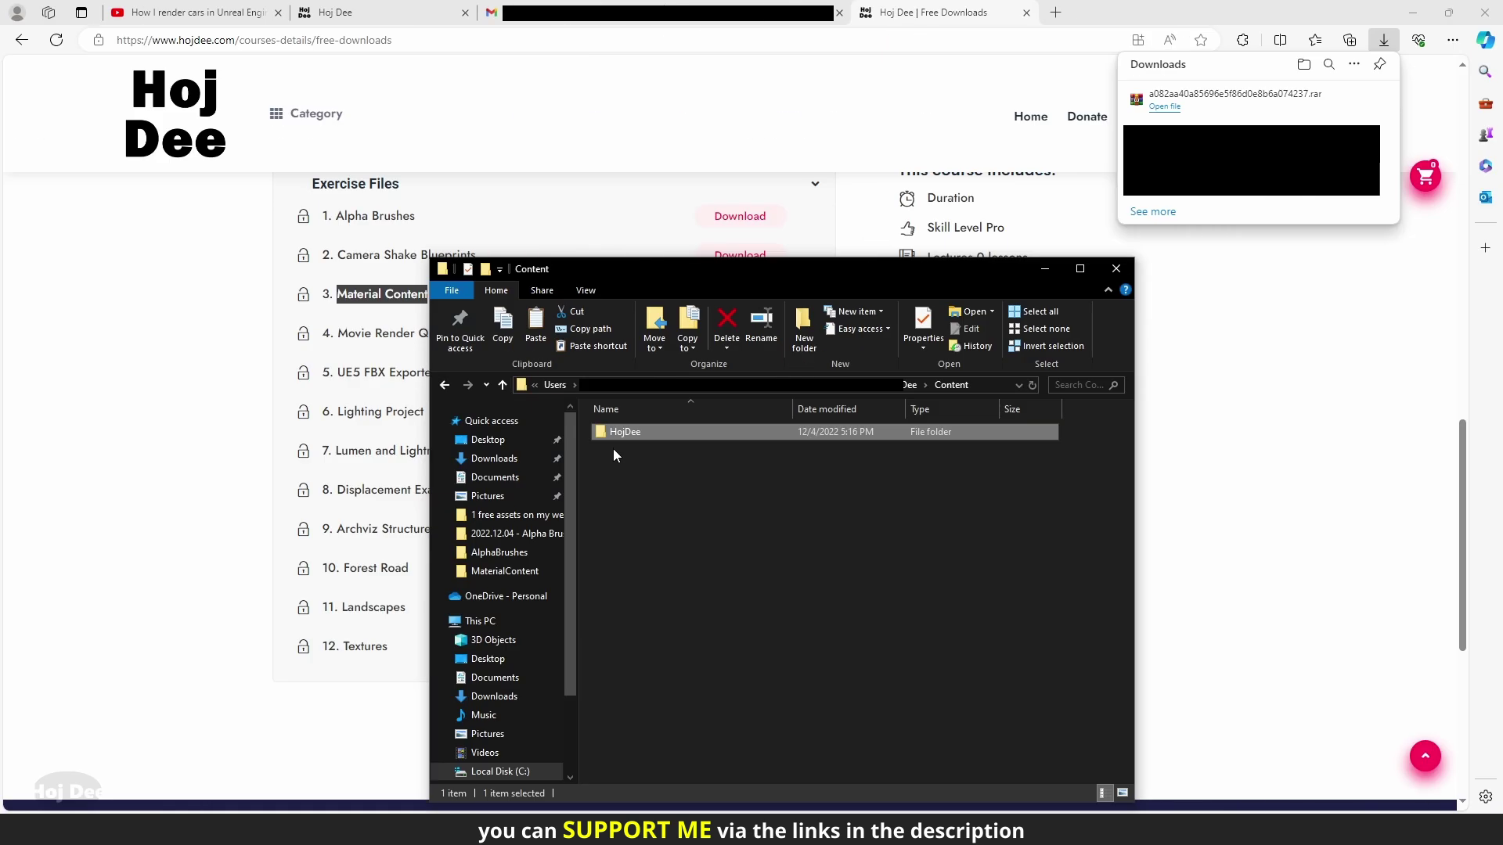
Launch MaterialContent.uproject from the extracted pack folder
{"action": "left_click", "coordinate": [504, 385]}
{"action": "left_click", "coordinate": [614, 465]}
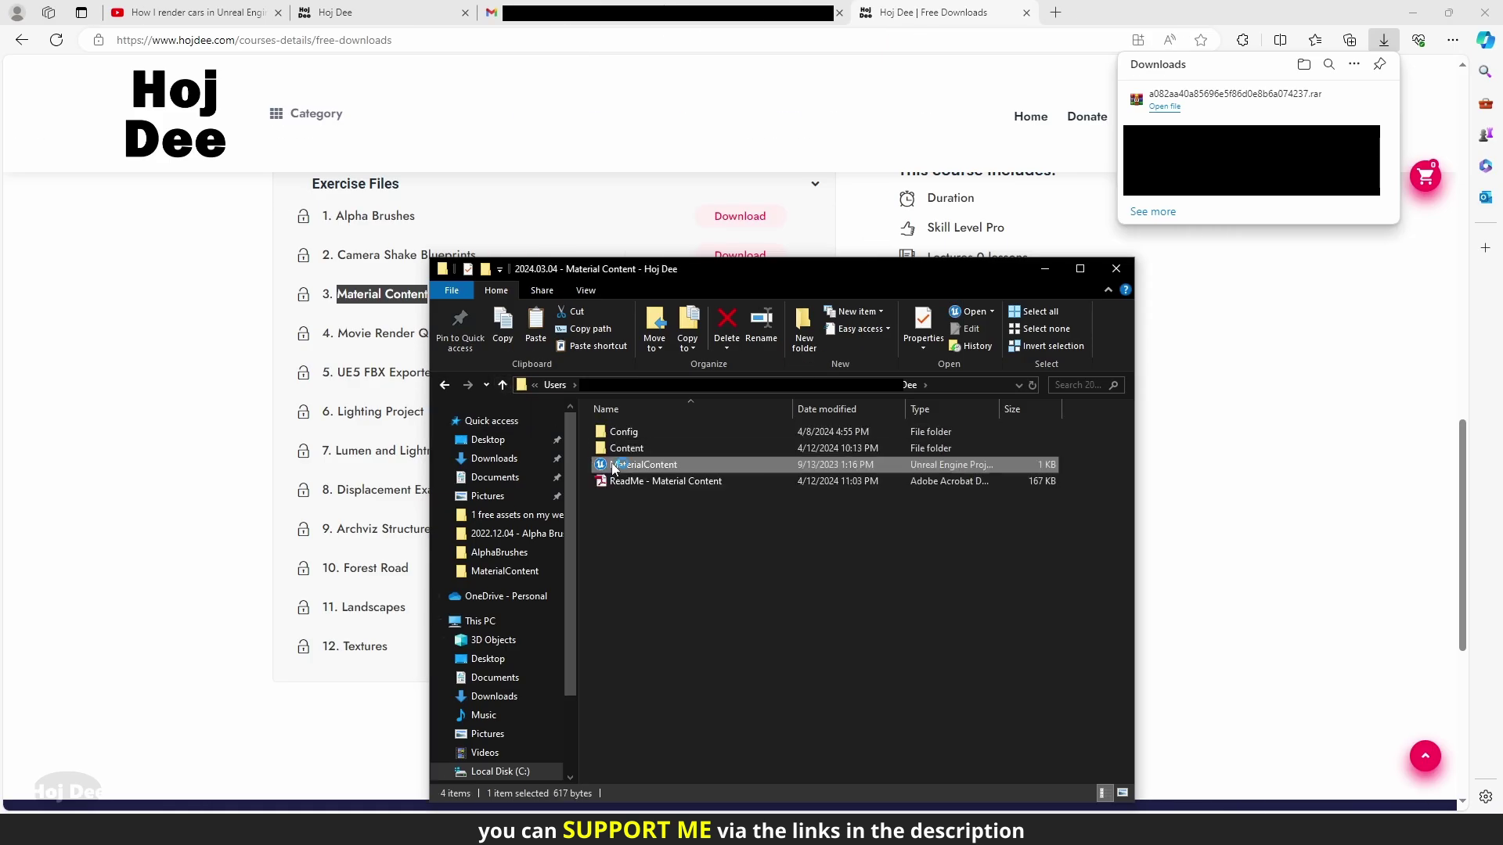
{"action": "double_click", "coordinate": [615, 466]}
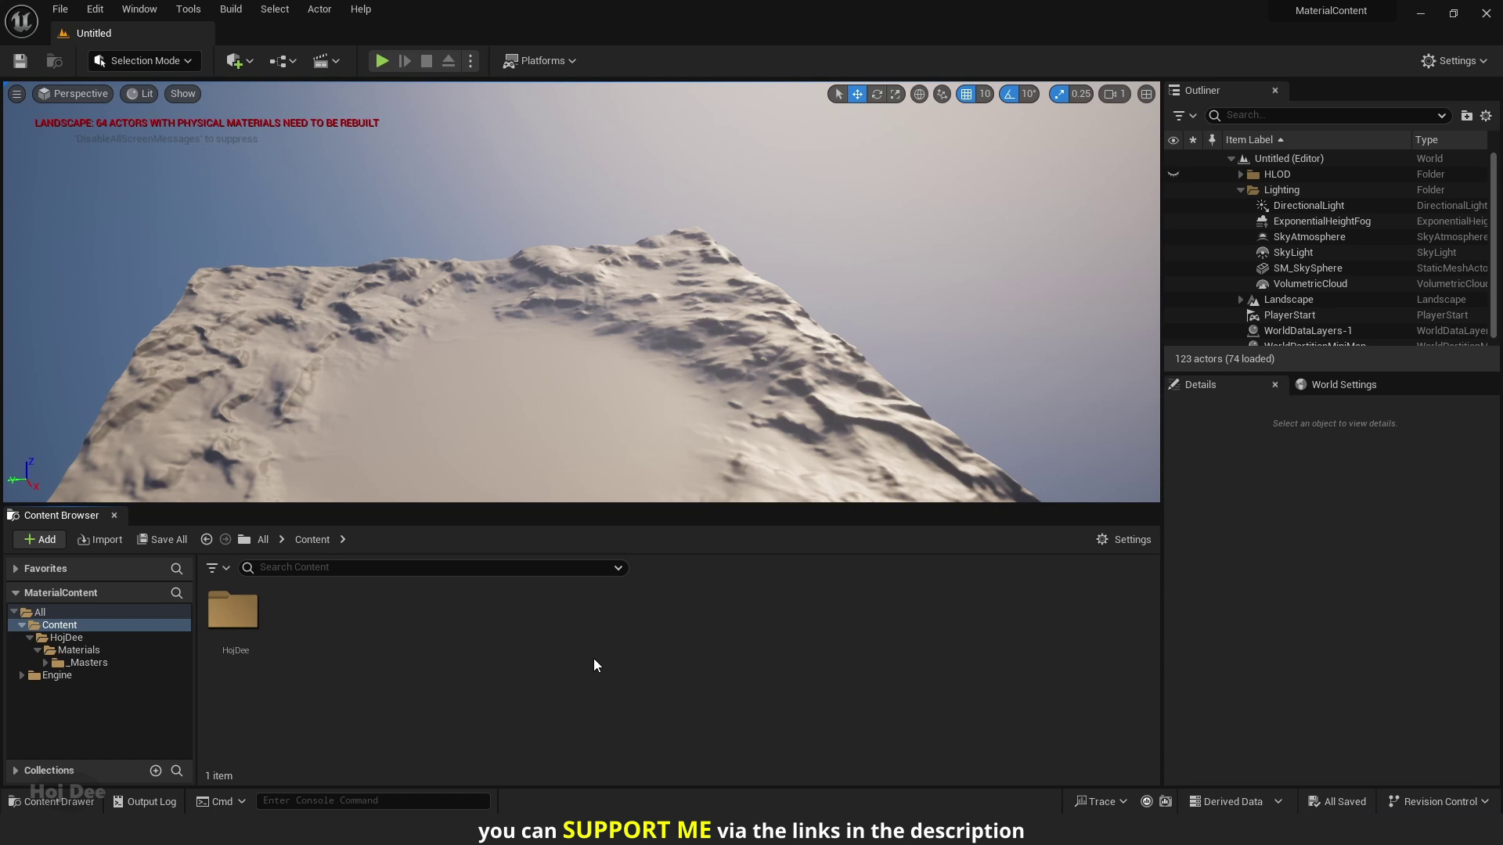
Browse to HojDee > Materials > _Masters in the Content Browser
{"action": "double_click", "coordinate": [233, 612]}
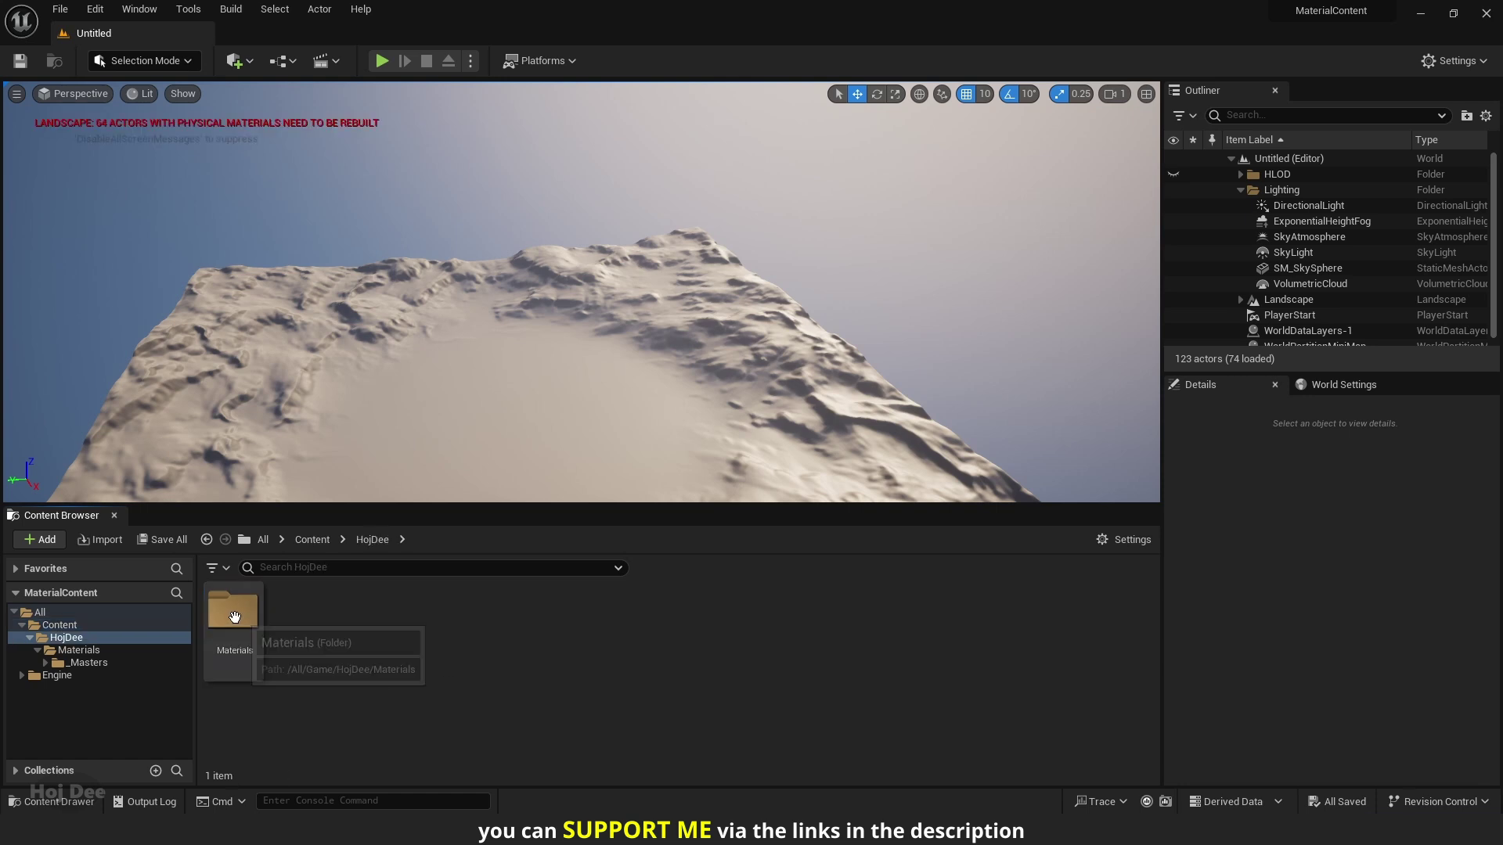
{"action": "double_click", "coordinate": [234, 614]}
{"action": "double_click", "coordinate": [234, 618]}
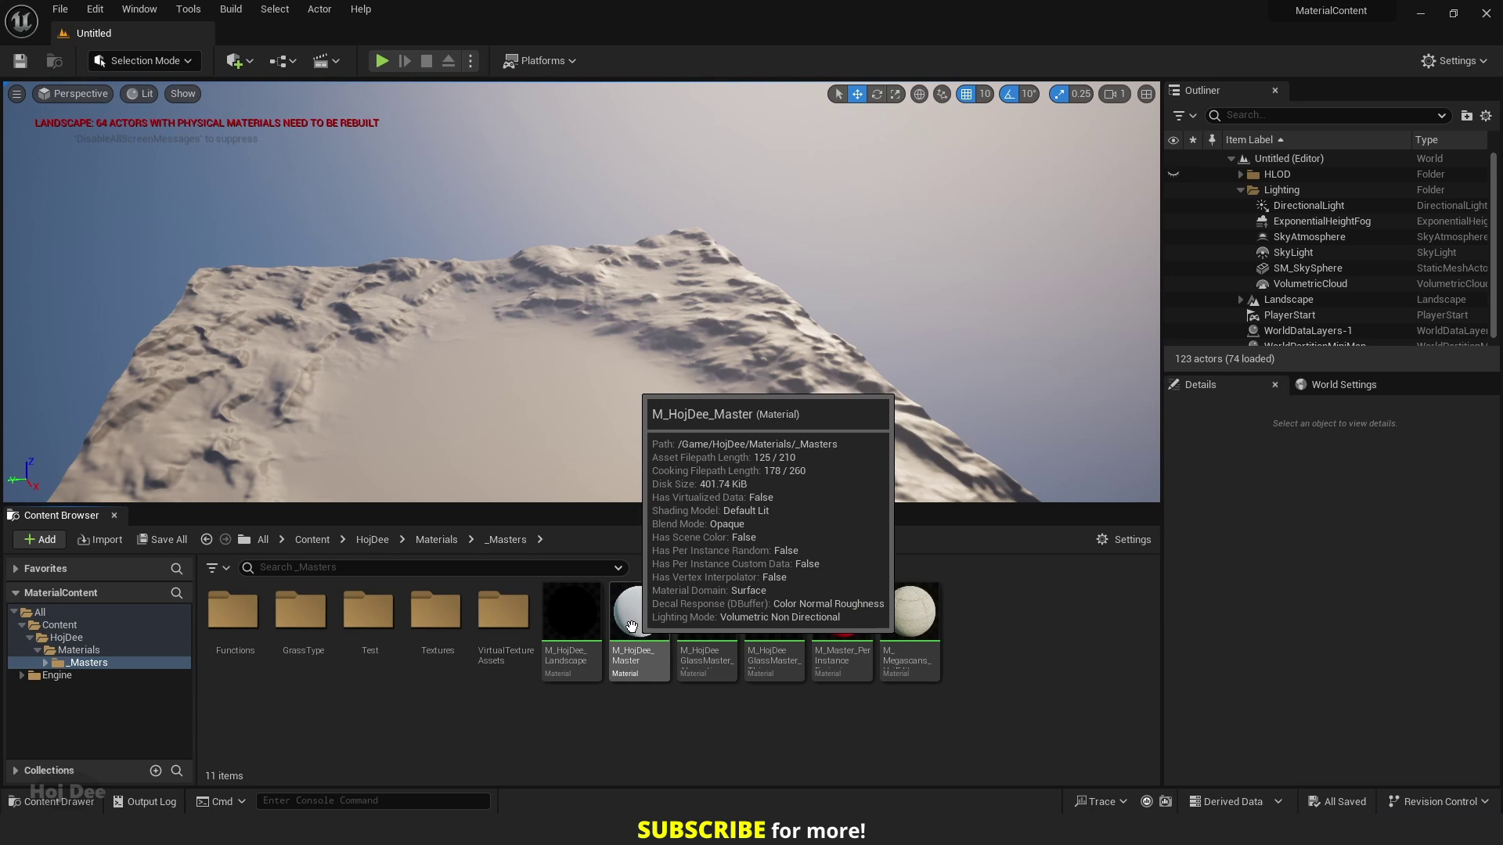
Migrate M_HojDee_Master and its dependencies to _EmptyProject\Content
{"action": "right_click", "coordinate": [627, 665]}
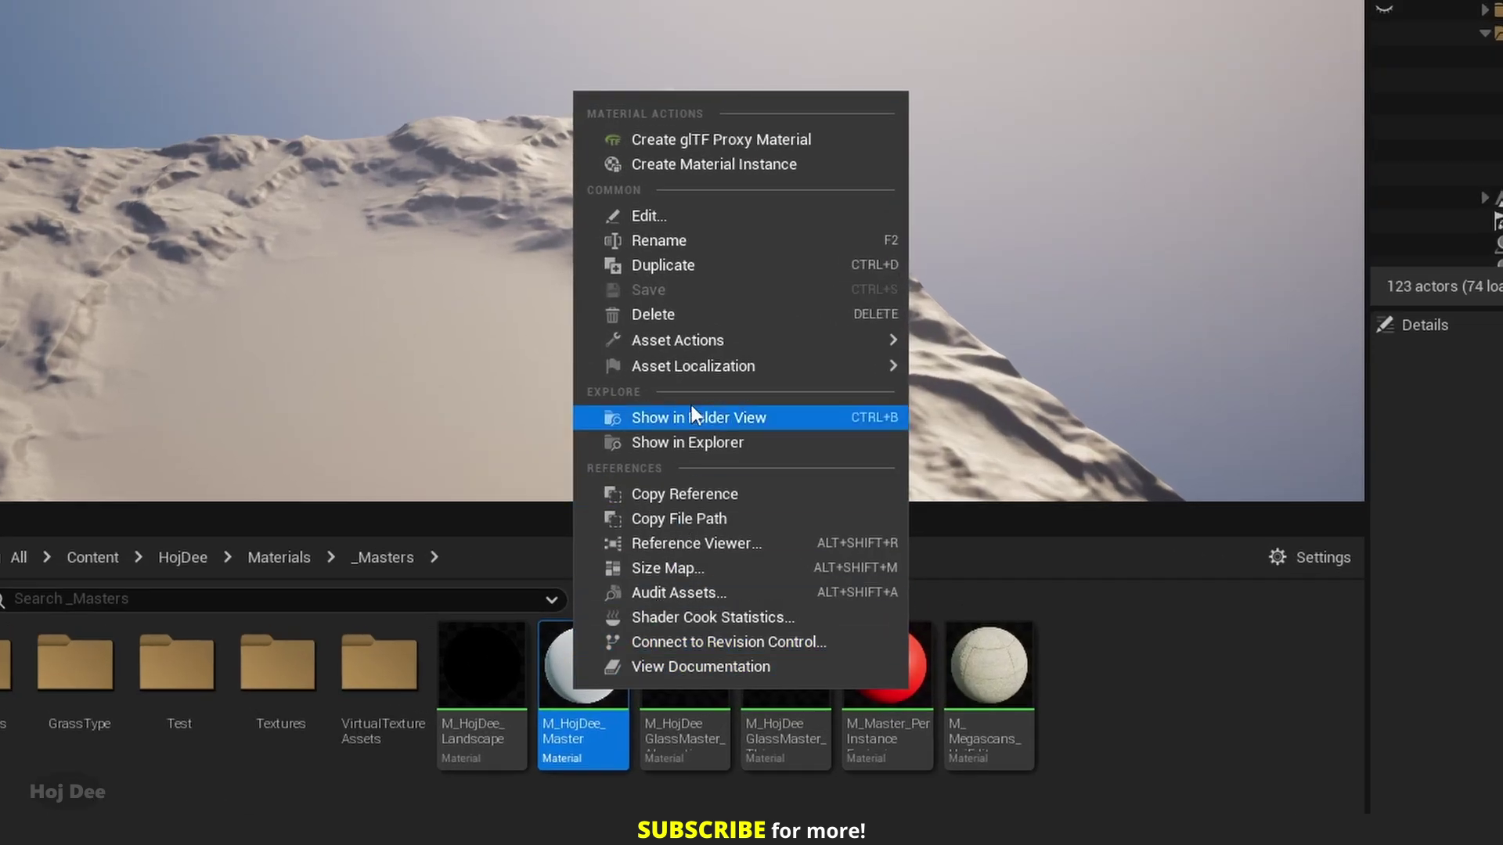
{"action": "mouse_move", "coordinate": [709, 345]}
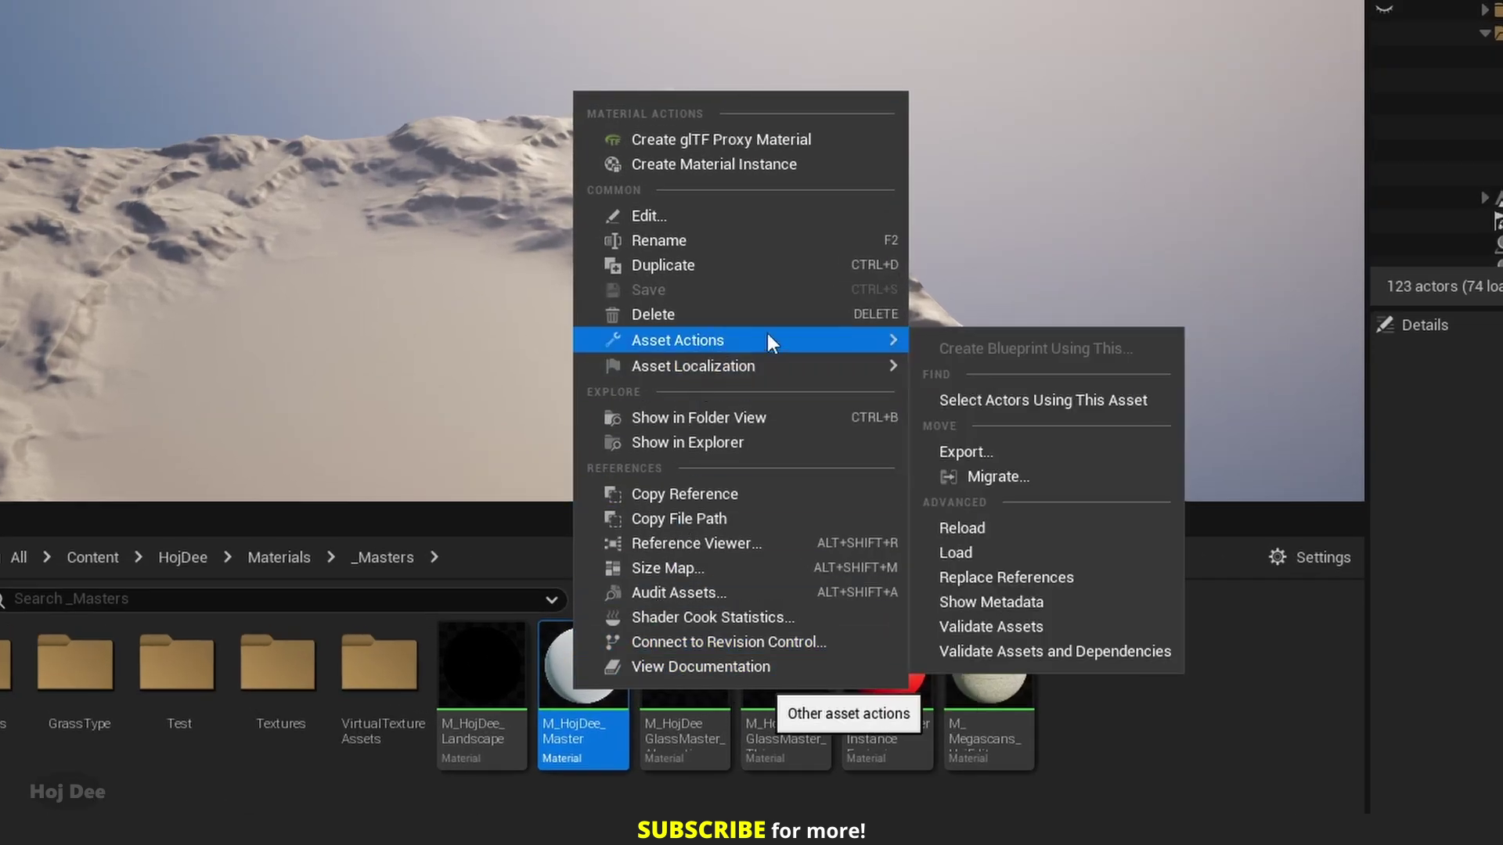
{"action": "left_click", "coordinate": [990, 479]}
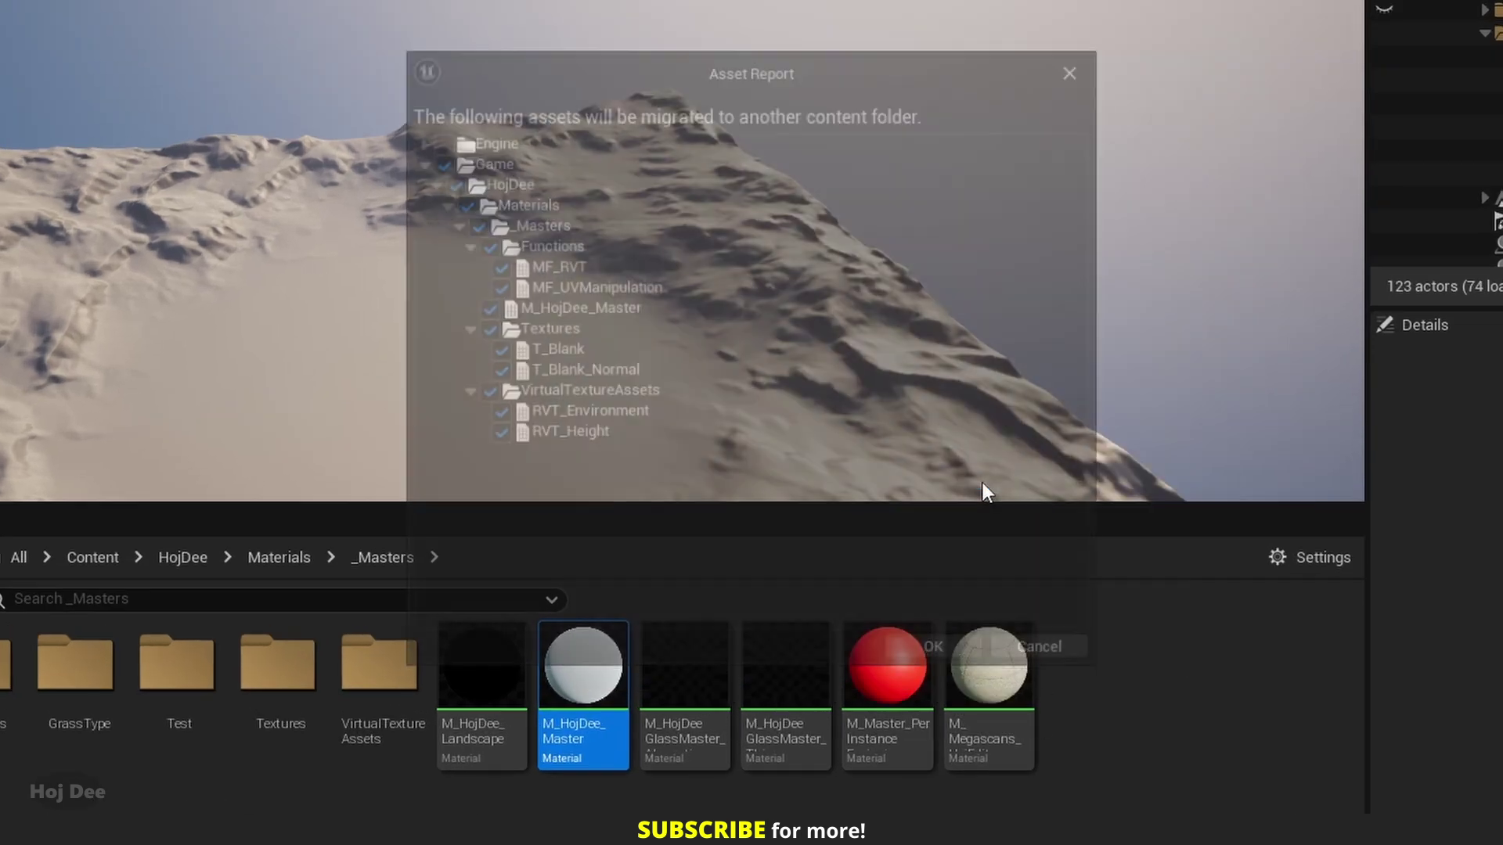
{"action": "left_click", "coordinate": [900, 655]}
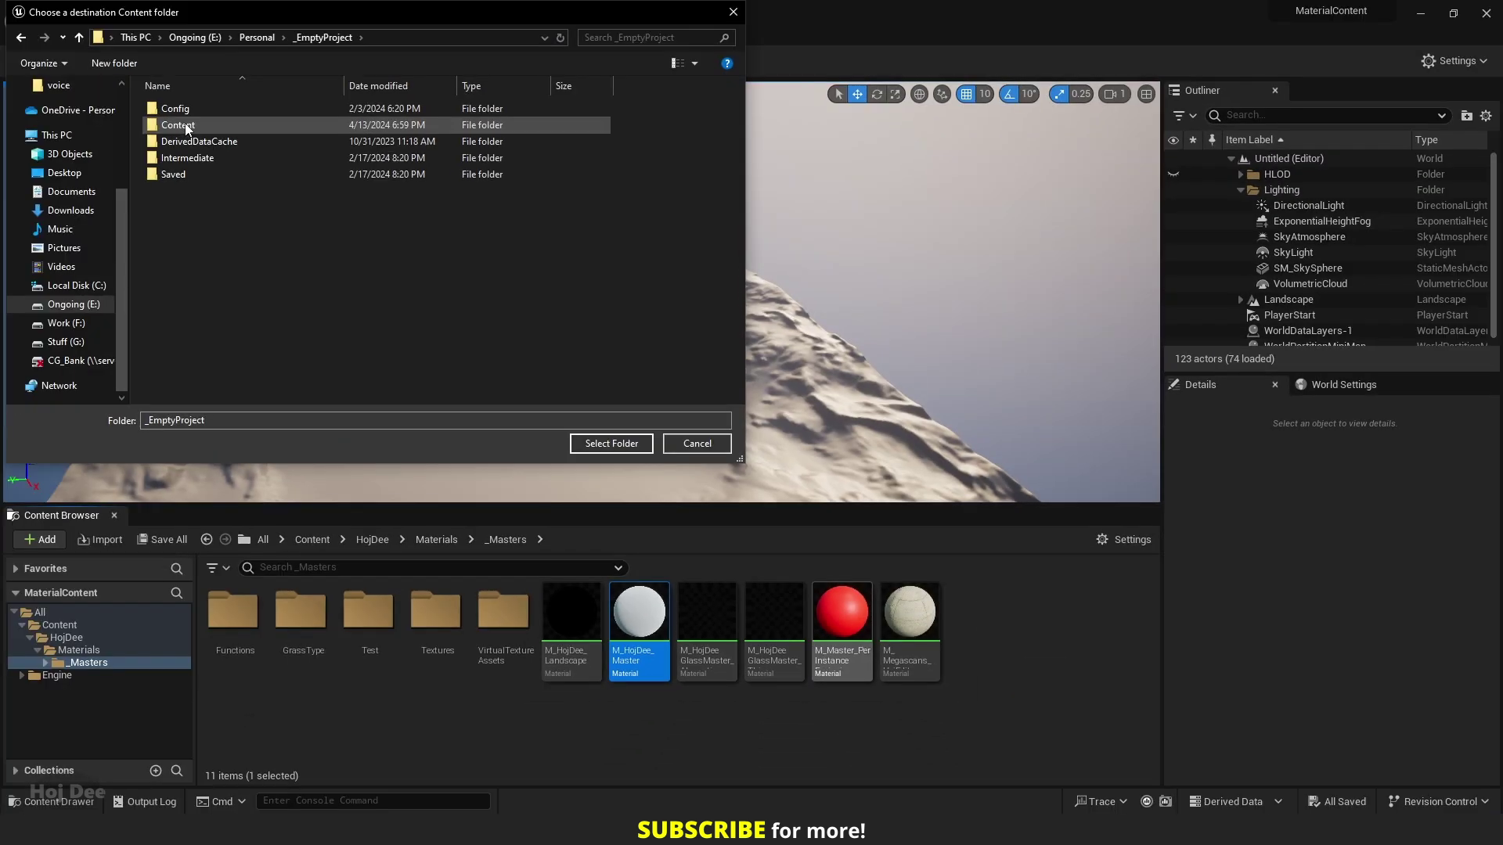
{"action": "double_click", "coordinate": [169, 127]}
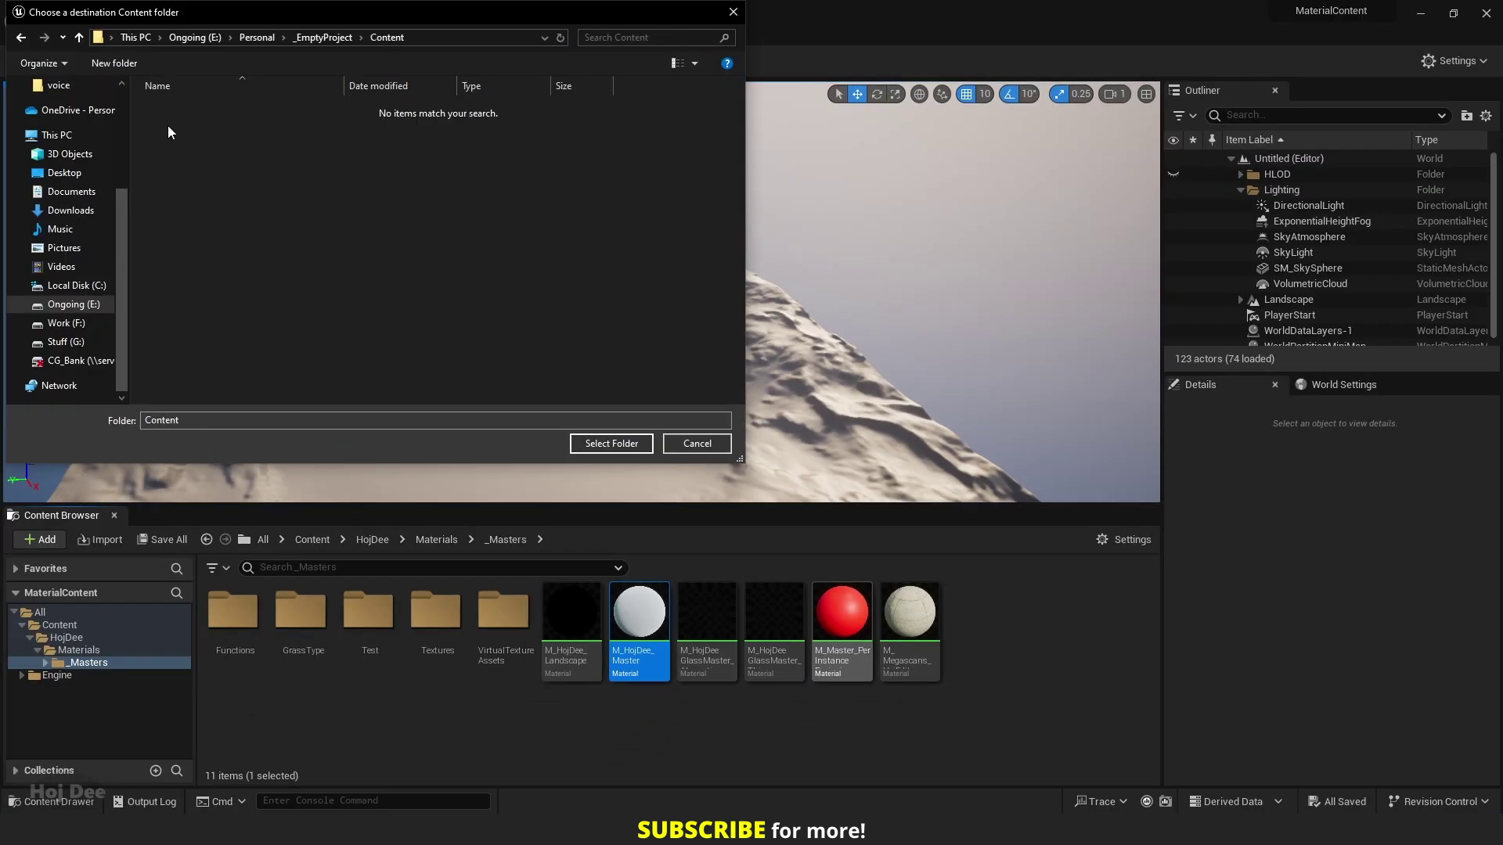
{"action": "left_click", "coordinate": [601, 443]}
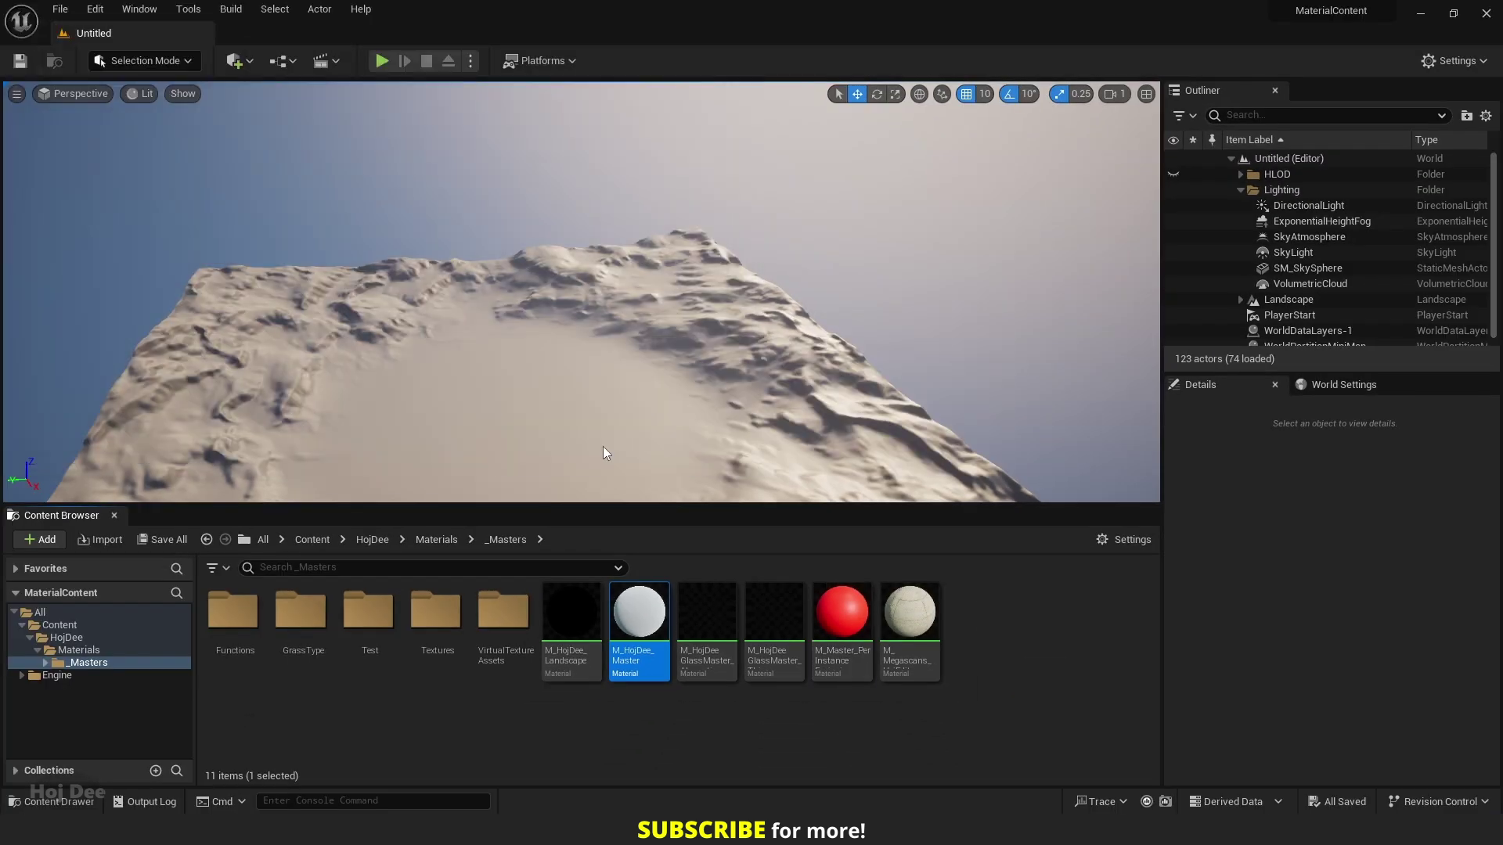